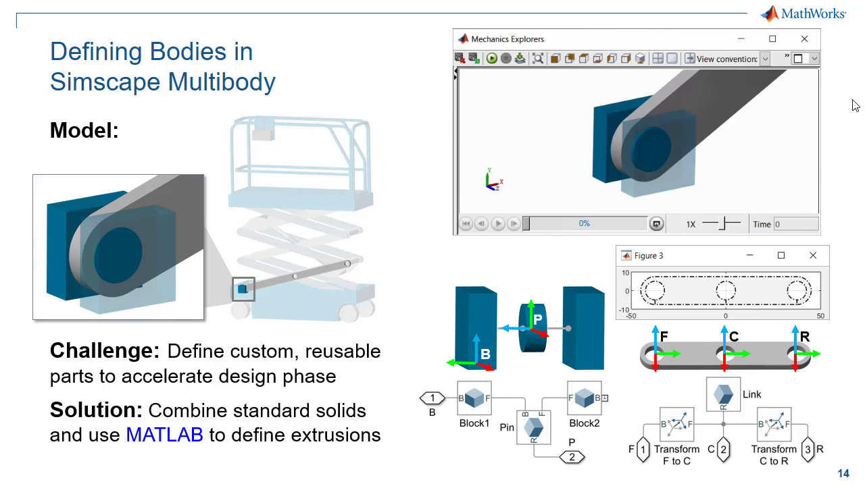
# - Create a new Simscape Multibody model by running smnew in MATLAB
pyautogui.hotkey('alt', 'Tab')
pyautogui.hotkey('alt', 'Tab')
pyautogui.write('s')
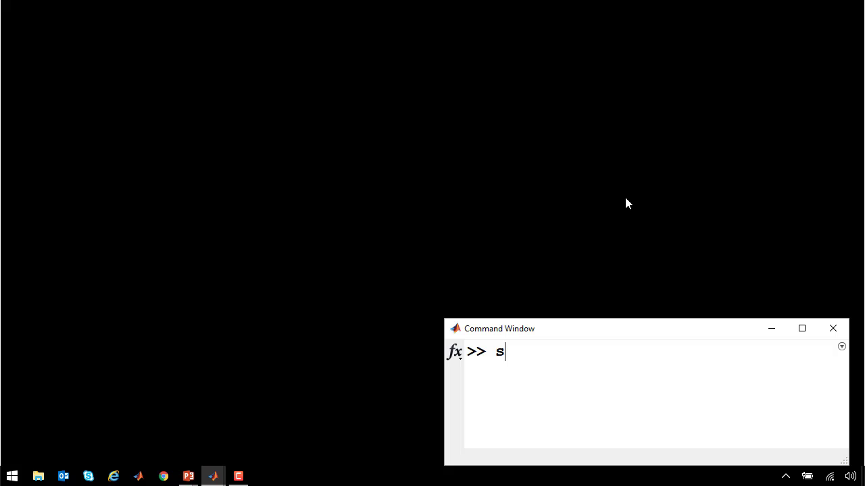
pyautogui.write('mnew')
pyautogui.press('Return')
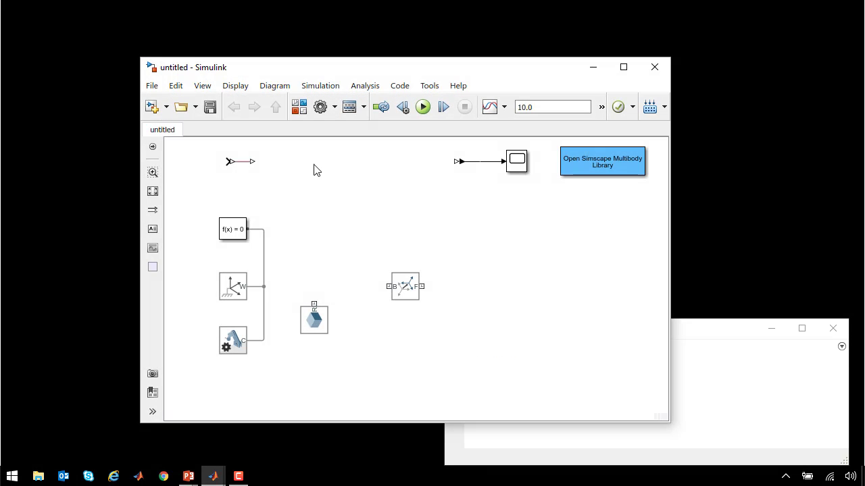
# - Delete the top-row converter, scope and link blocks, dock the model left, and zoom in
pyautogui.moveTo(209, 158); pyautogui.dragTo(599, 186)
pyautogui.press('Delete')
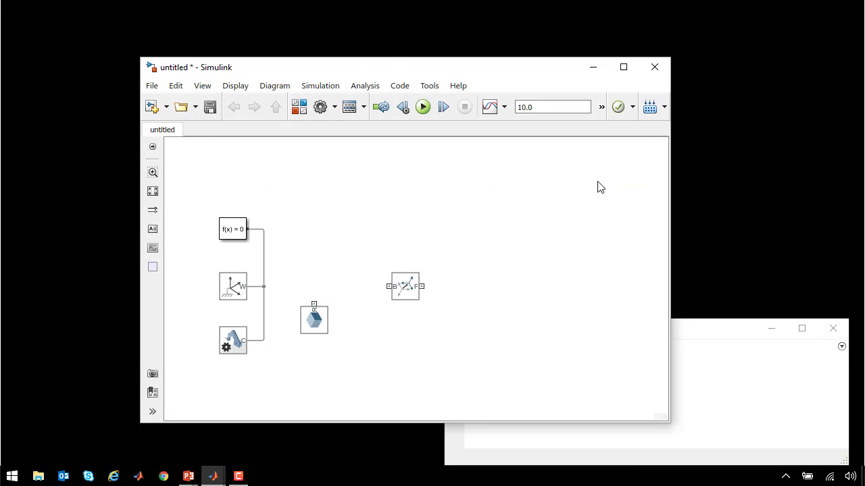
pyautogui.press('super+Left')
pyautogui.click(236, 180)
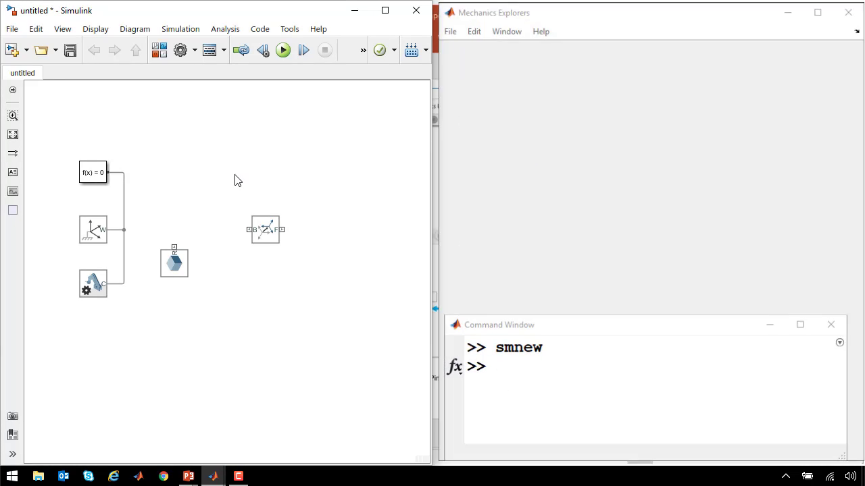
pyautogui.hotkey('ctrl', '+')
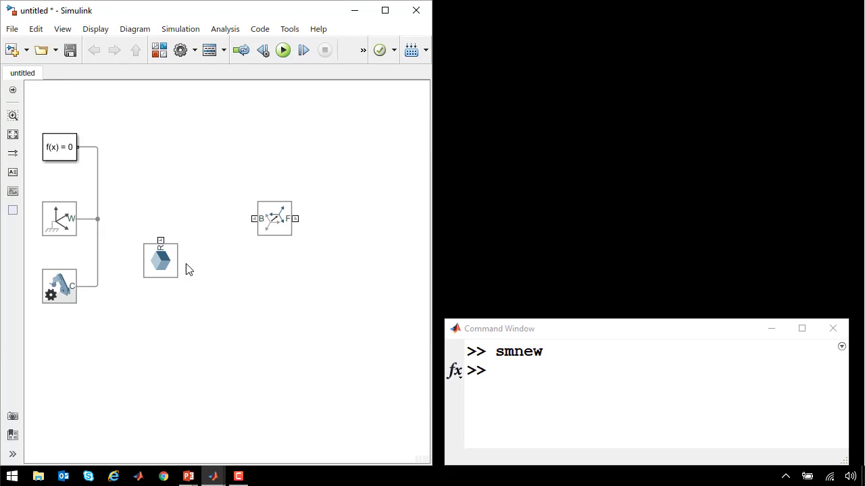
# - Set the Solid brick dimensions to [16 16 16] in centimetres
pyautogui.click(161, 270)
pyautogui.doubleClick(160, 266)
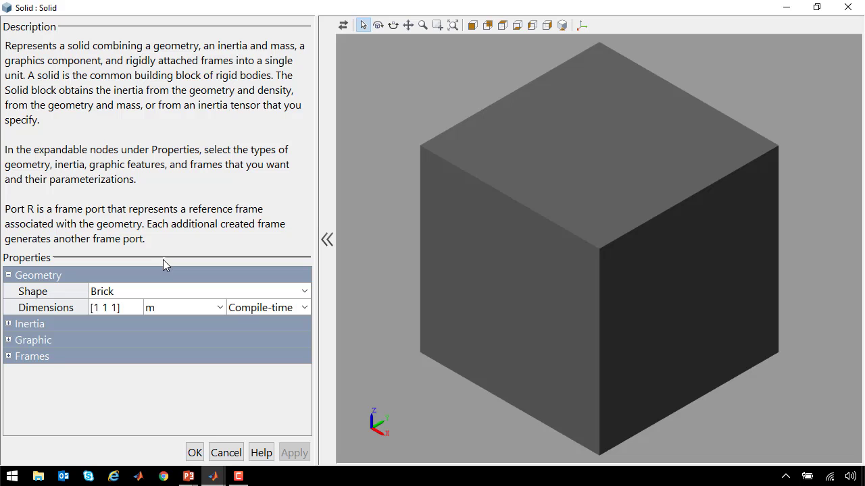
pyautogui.click(125, 311)
pyautogui.doubleClick(105, 308)
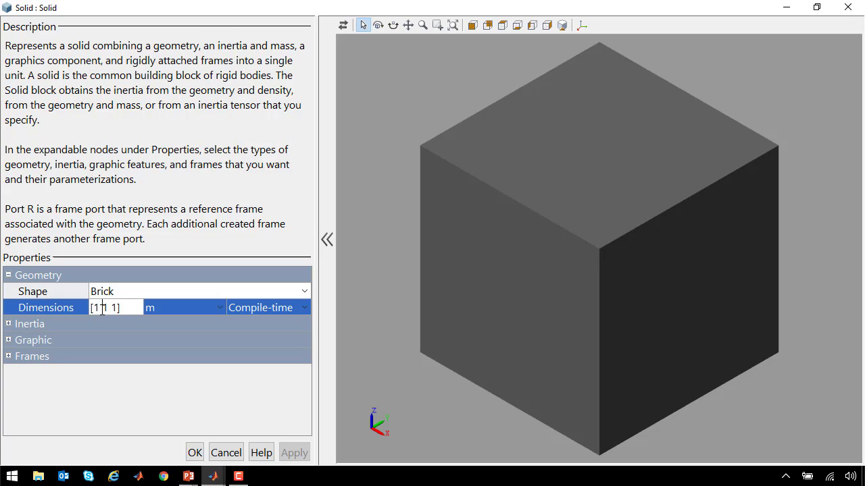
pyautogui.write('6')
pyautogui.press('BackSpace')
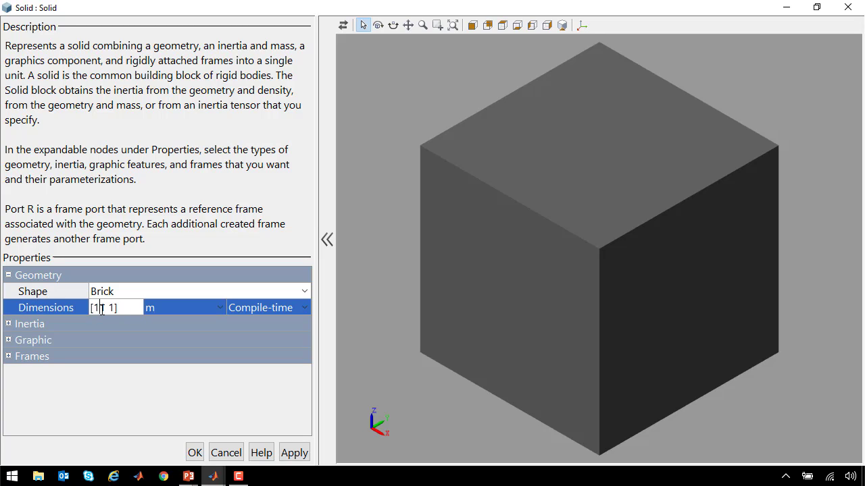
pyautogui.write('6')
pyautogui.press('Right')
pyautogui.write('6')
pyautogui.press('Right')
pyautogui.click(162, 308)
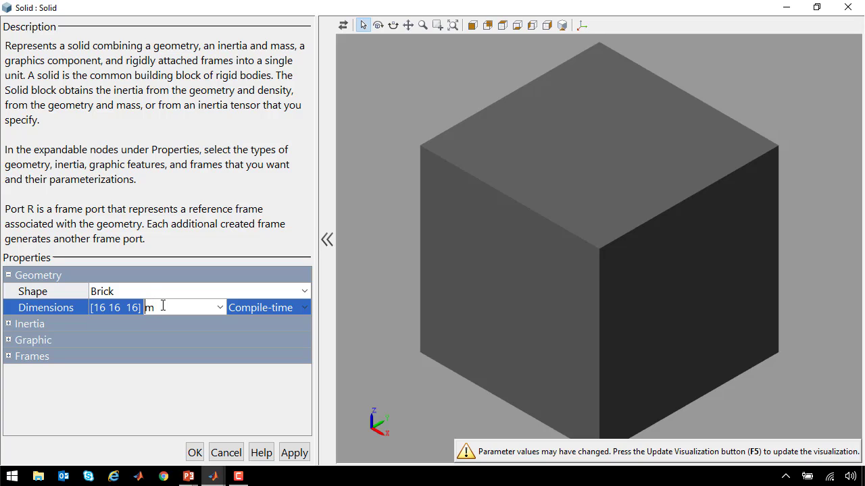
pyautogui.press('Return')
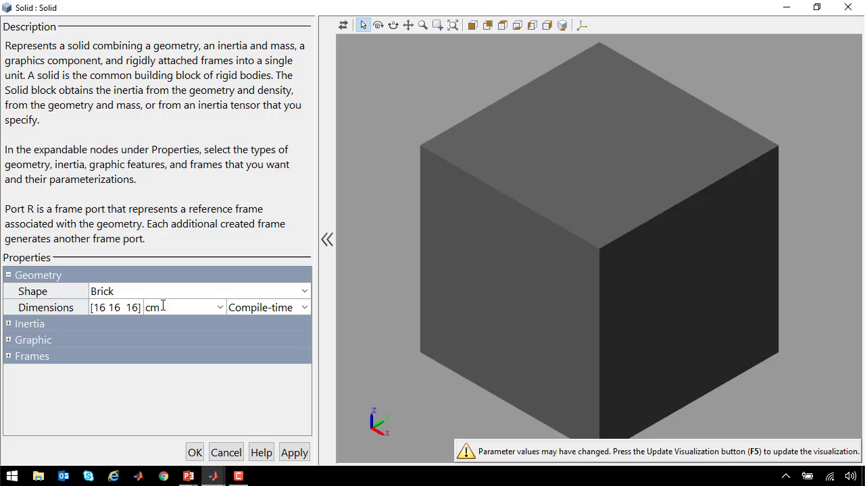
# - Refresh the preview and zoom it to fit the resized cube
pyautogui.press('F5')
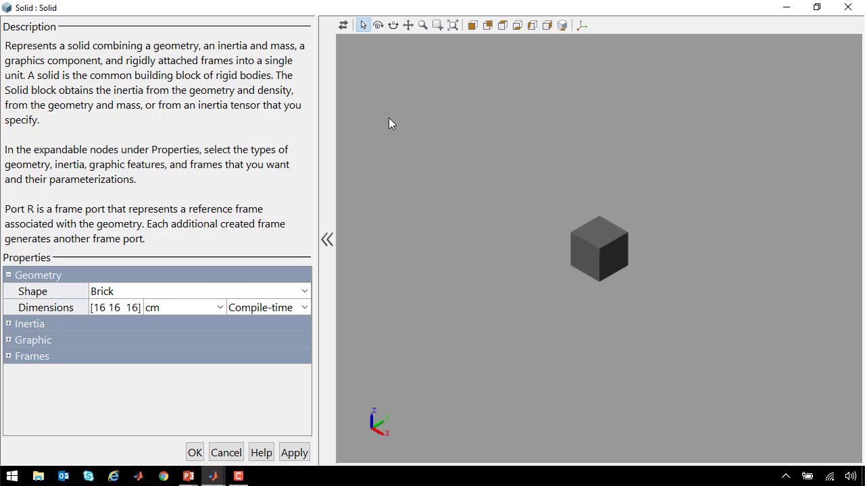
pyautogui.rightClick(384, 96)
pyautogui.moveTo(444, 143)
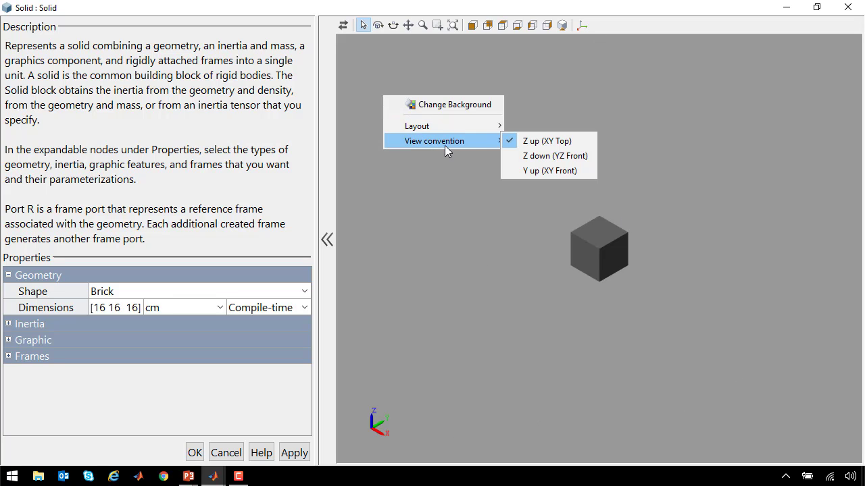
pyautogui.click(524, 168)
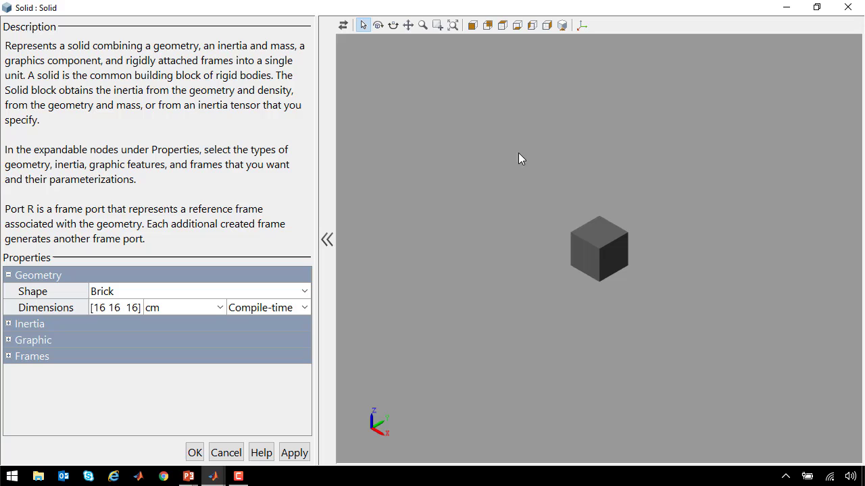
pyautogui.click(565, 27)
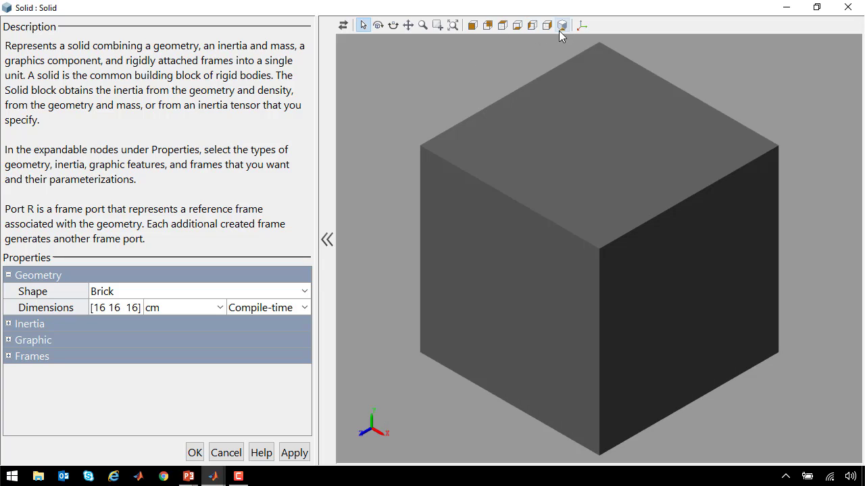
# - Set the Solid's visual colour to [0 0.6 0.8] and apply it
pyautogui.click(8, 339)
pyautogui.click(11, 372)
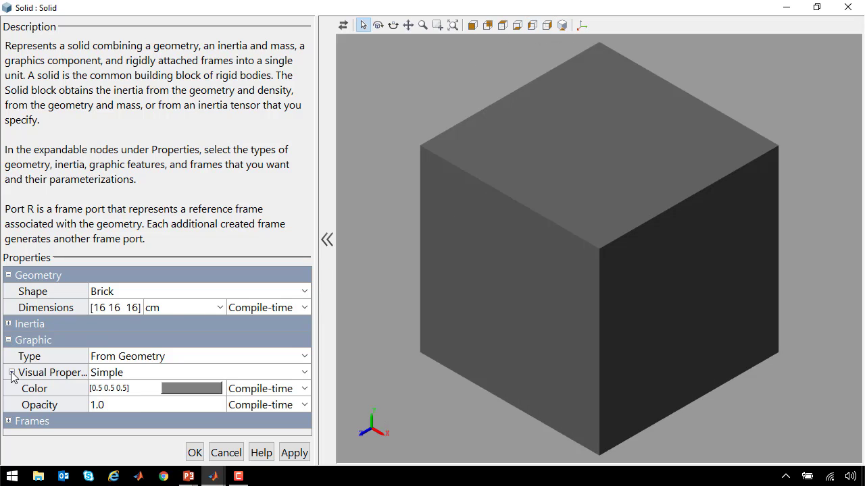
pyautogui.click(137, 395)
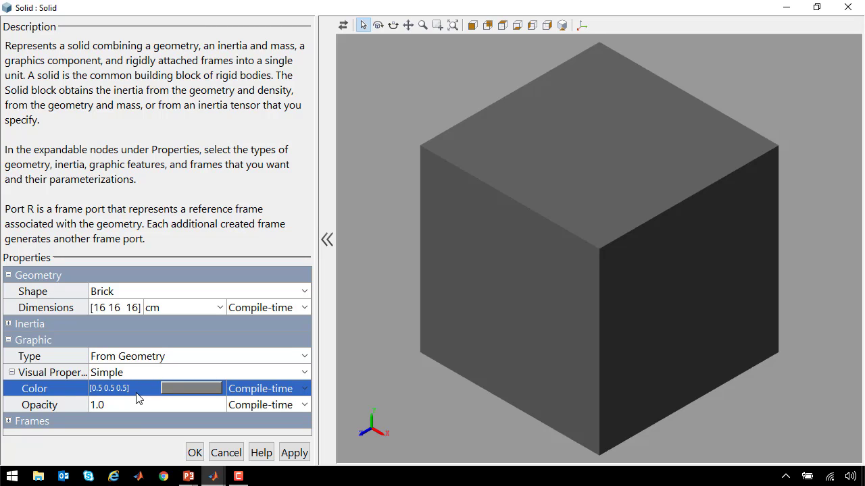
pyautogui.click(136, 395)
pyautogui.write('[')
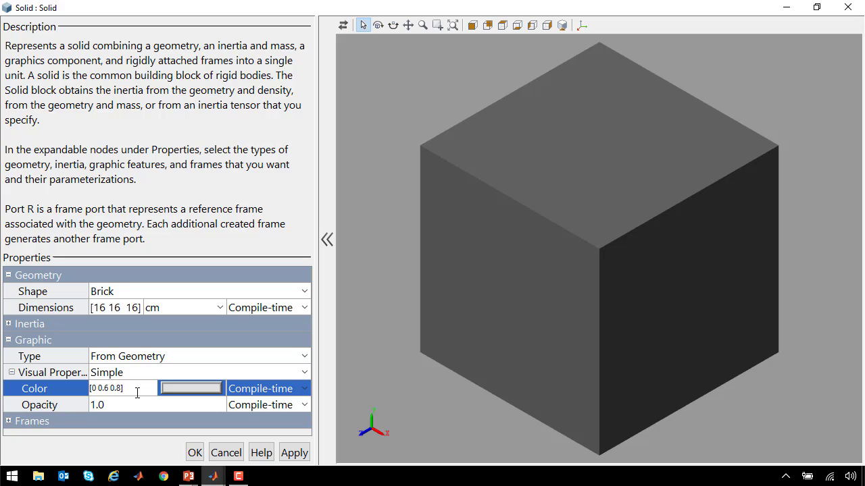
pyautogui.write('0 0.6 0.8]')
pyautogui.click(295, 453)
pyautogui.press('F5')
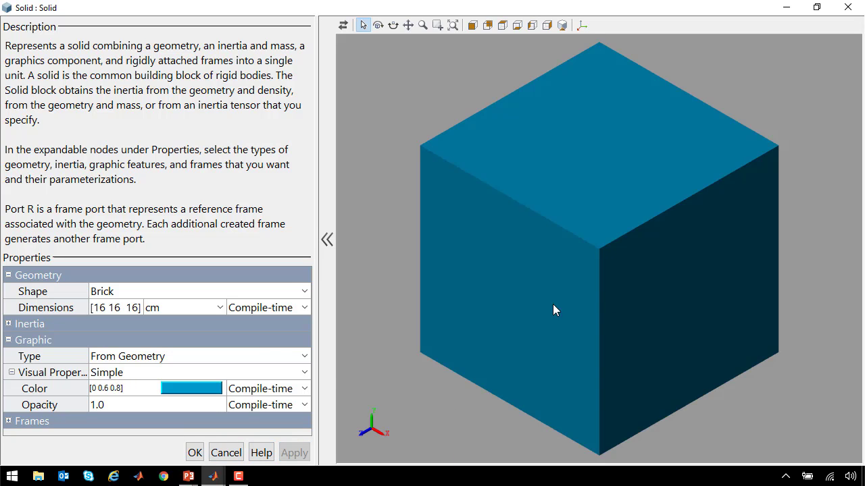
# - Add a frame named W at the centroid of the cube's bottom -y face and save it
pyautogui.click(8, 421)
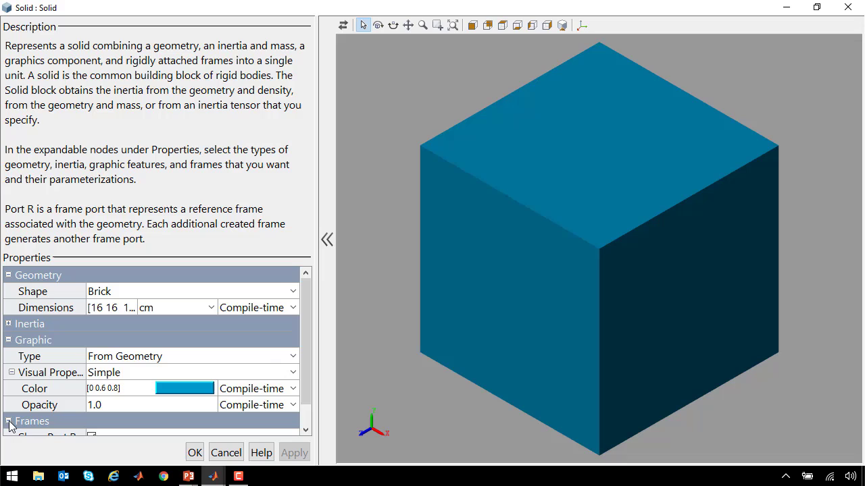
pyautogui.moveTo(307, 295); pyautogui.dragTo(305, 371)
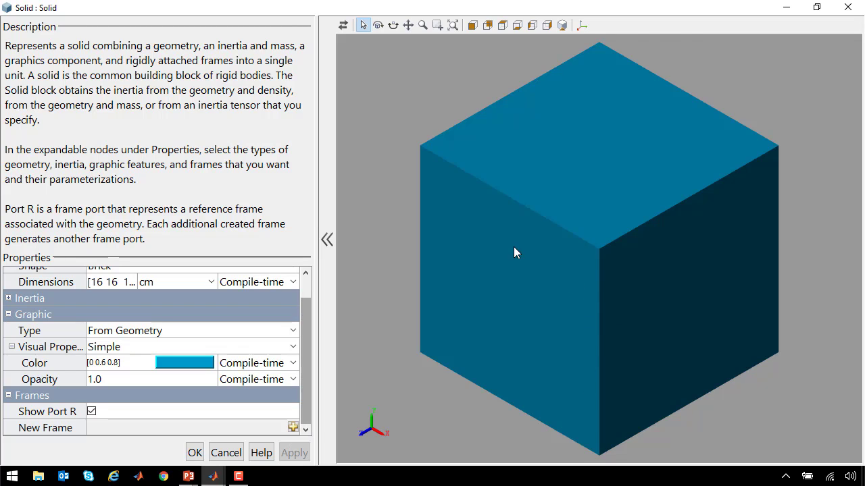
pyautogui.click(582, 27)
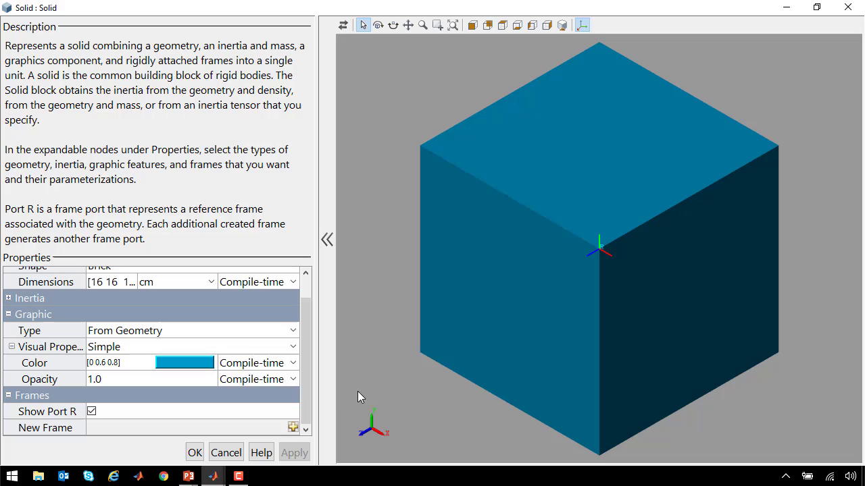
pyautogui.click(293, 427)
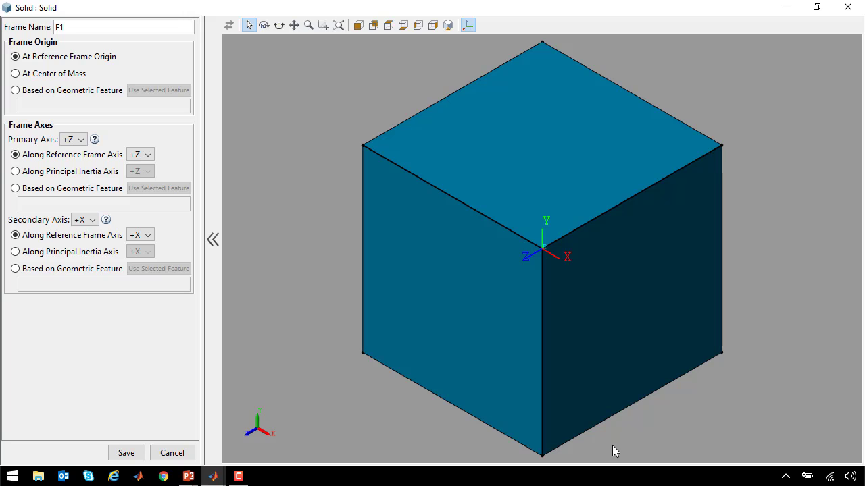
pyautogui.moveTo(612, 446); pyautogui.dragTo(597, 336)
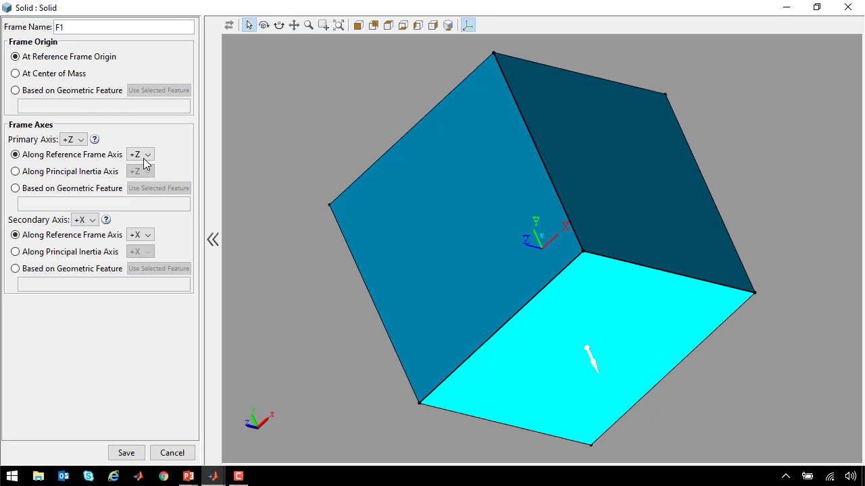
pyautogui.click(97, 90)
pyautogui.click(135, 93)
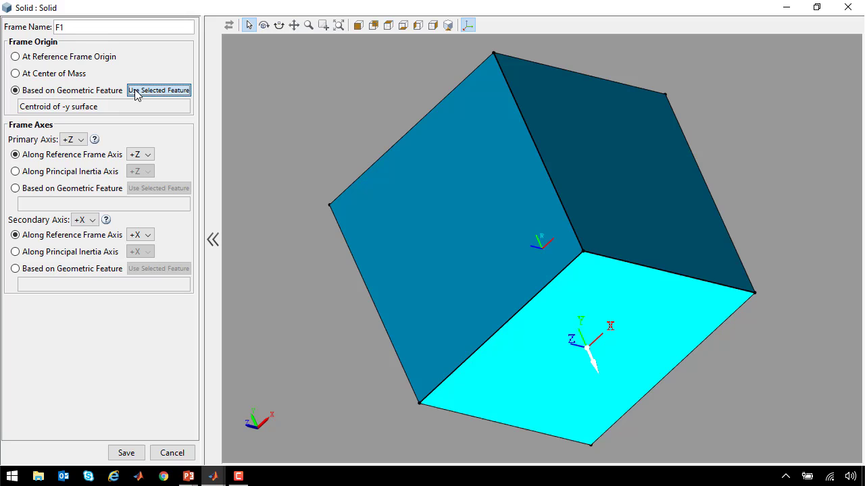
pyautogui.moveTo(83, 32); pyautogui.dragTo(43, 32)
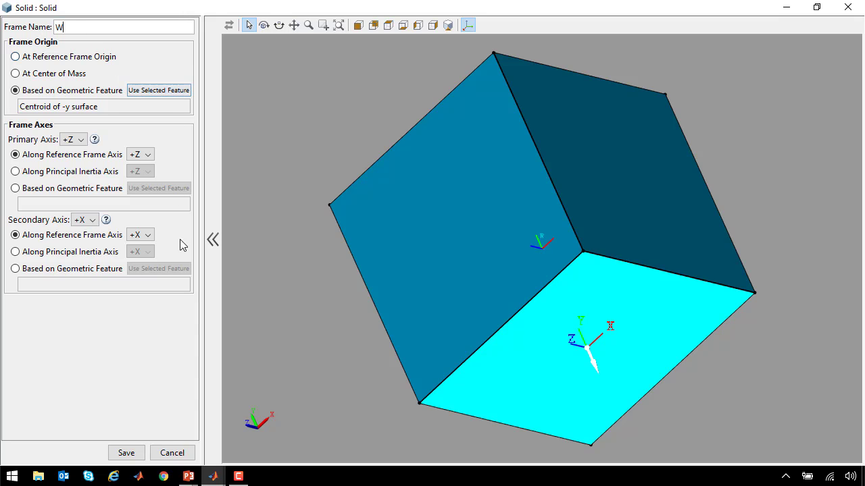
pyautogui.click(127, 453)
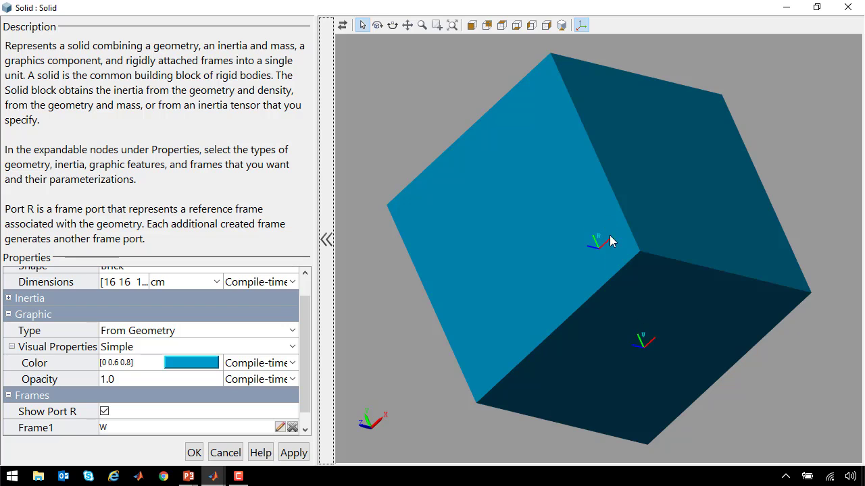
# - Close the Solid settings, rotate and move the Solid so W faces left, and update the diagram
pyautogui.click(194, 453)
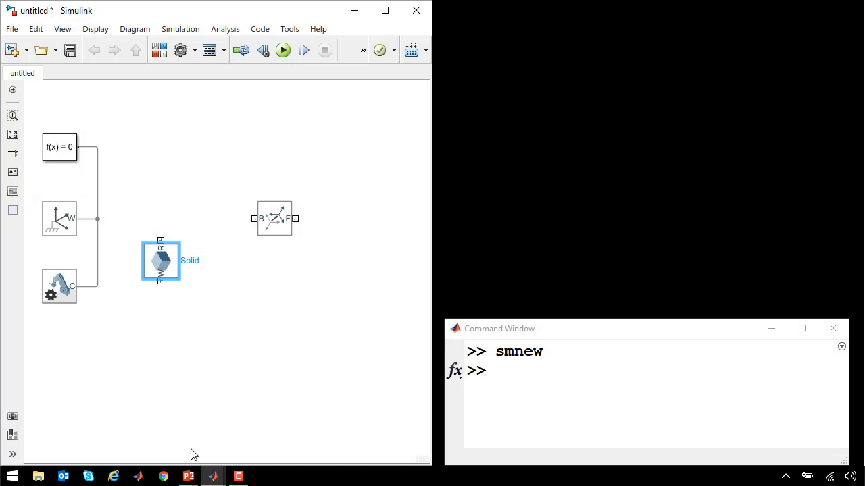
pyautogui.click(174, 299)
pyautogui.click(164, 269)
pyautogui.hotkey('ctrl', 'r')
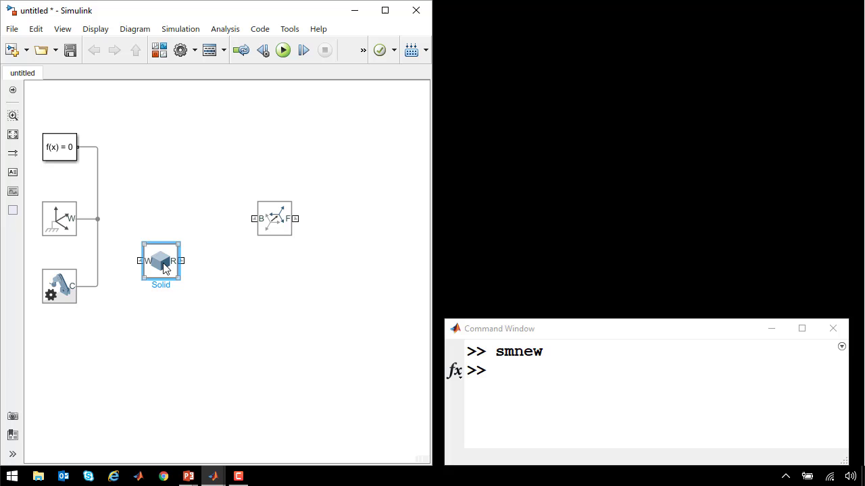
pyautogui.moveTo(164, 268)
pyautogui.mouseDown()
pyautogui.moveTo(156, 248)
pyautogui.moveTo(98, 240)
pyautogui.mouseUp()
pyautogui.hotkey('ctrl', 'd')
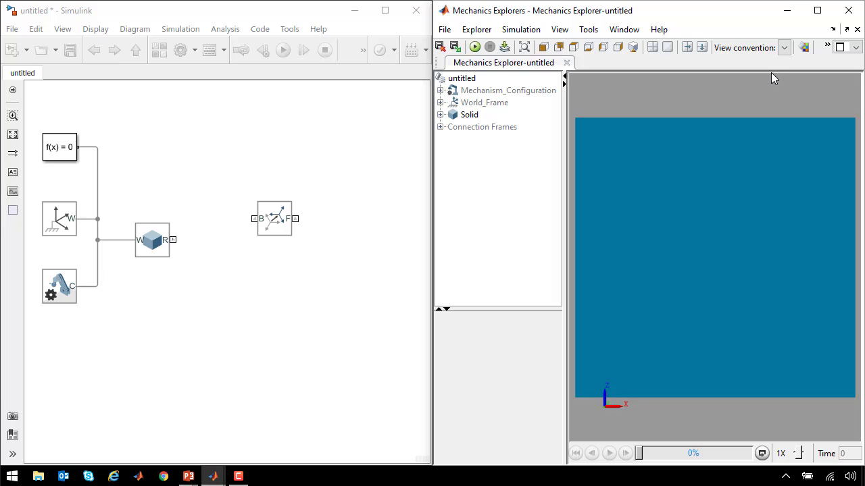
# - Set Mechanics Explorer to Y up (XY Front), white background, and isometric view
pyautogui.click(783, 47)
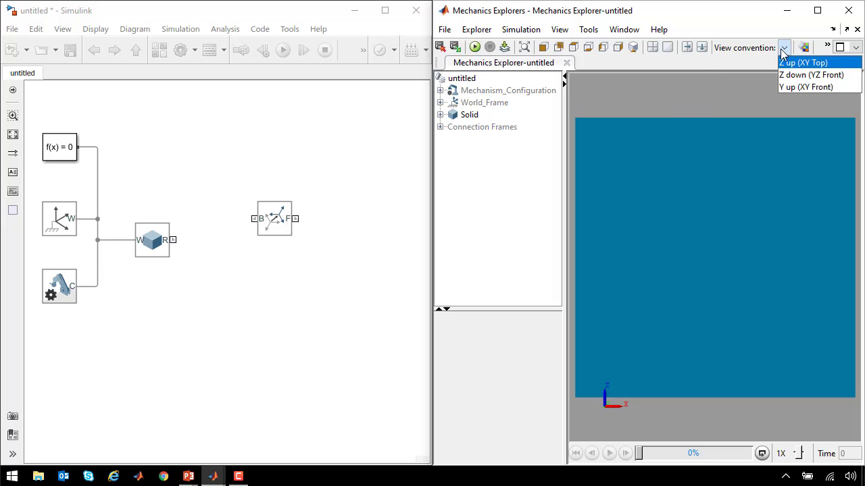
pyautogui.click(794, 86)
pyautogui.click(798, 48)
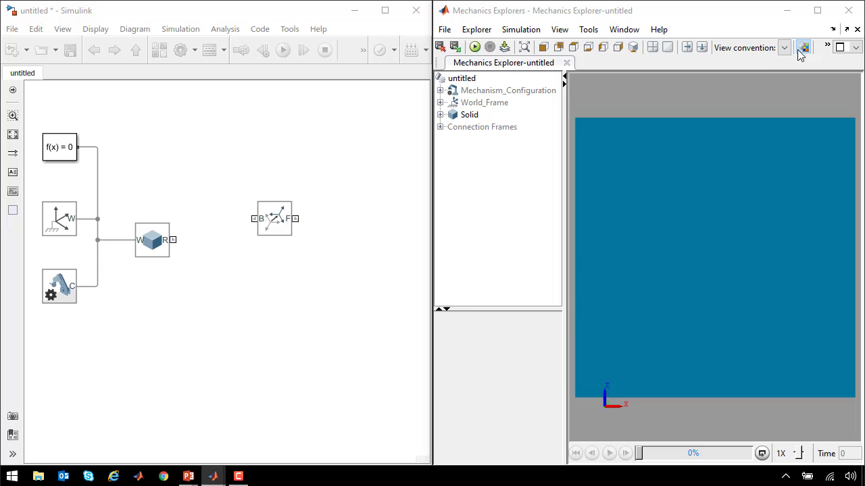
pyautogui.click(512, 205)
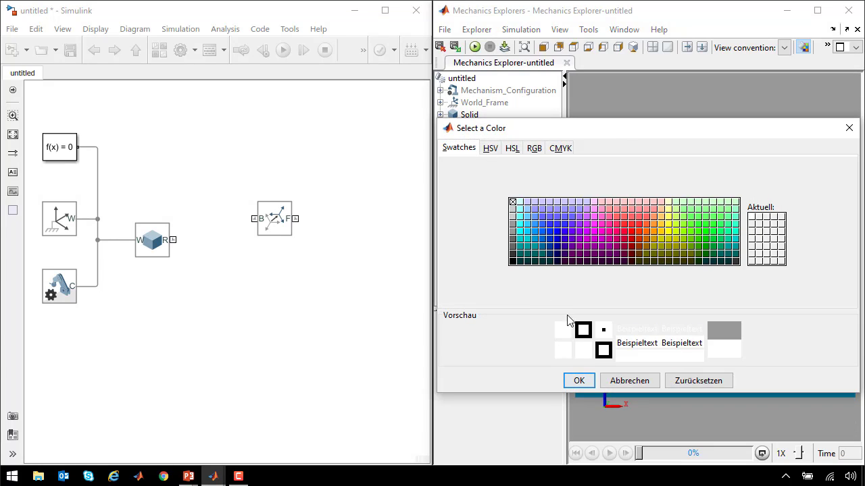
pyautogui.click(579, 380)
pyautogui.click(632, 48)
pyautogui.click(286, 194)
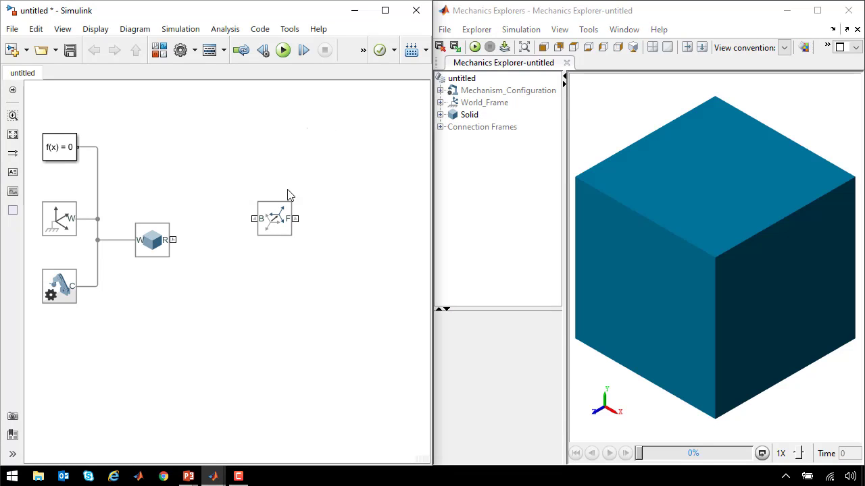
# - Move the Rigid Transform lower and insert a new Solid block on the base solid's R frame
pyautogui.click(274, 221)
pyautogui.moveTo(274, 221); pyautogui.dragTo(262, 321)
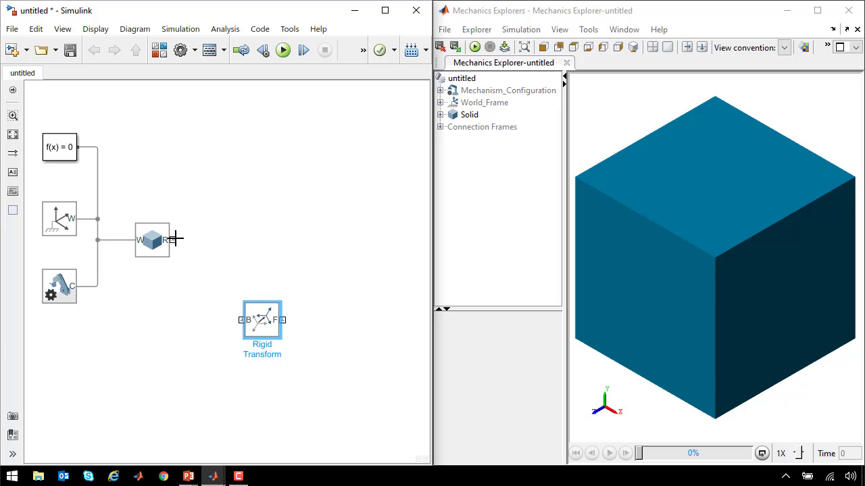
pyautogui.moveTo(176, 238); pyautogui.dragTo(296, 201)
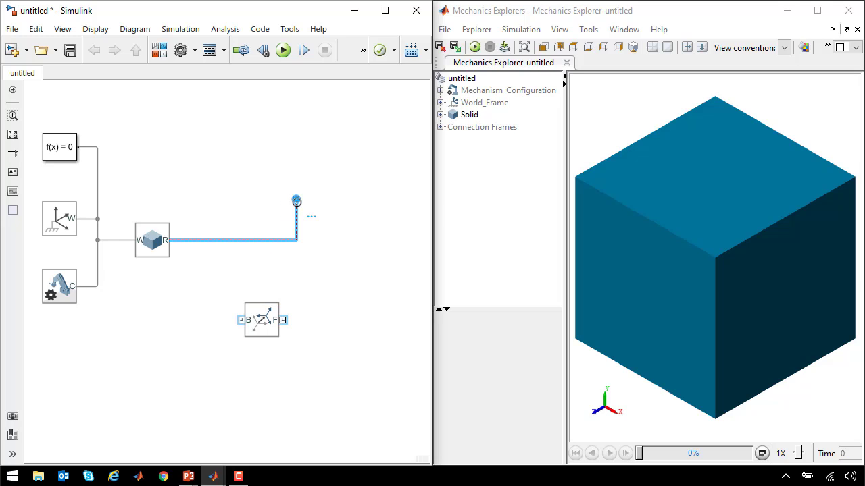
pyautogui.doubleClick(296, 201)
pyautogui.write('solid')
pyautogui.press('Return')
# - Set Solid1's brick dimensions to [2.4 0.15 0.04] m
pyautogui.doubleClick(298, 187)
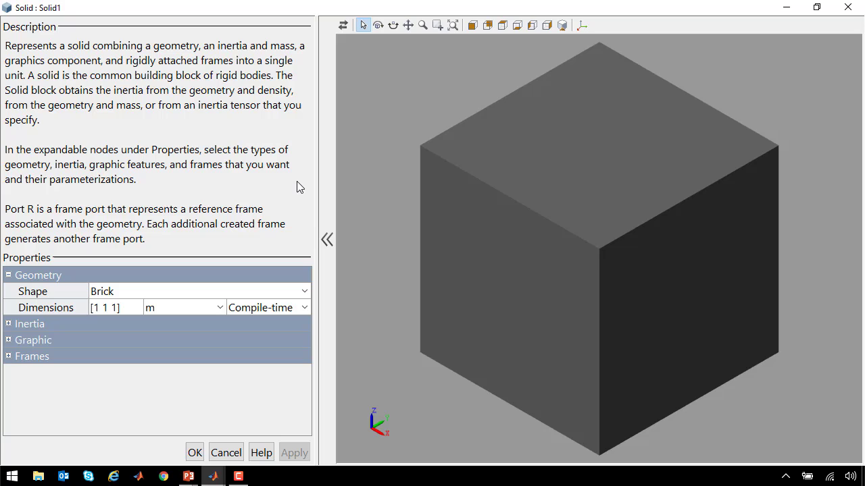
pyautogui.click(114, 308)
pyautogui.click(100, 308)
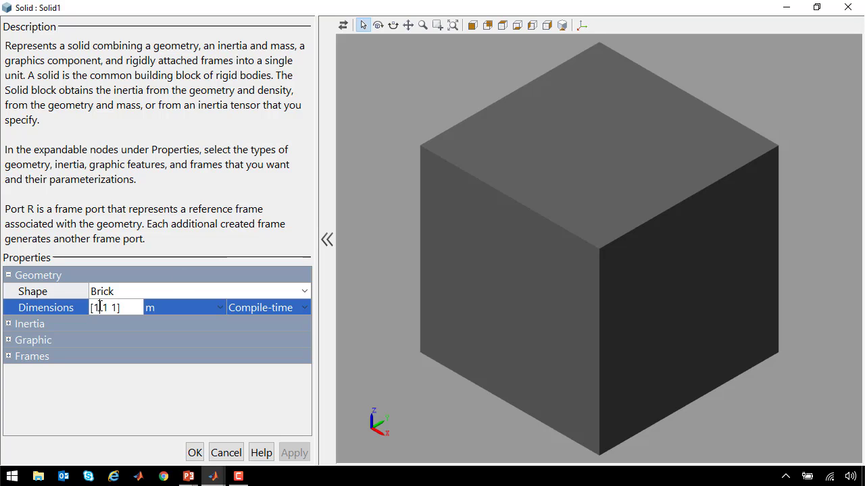
pyautogui.press('BackSpace')
pyautogui.write('24')
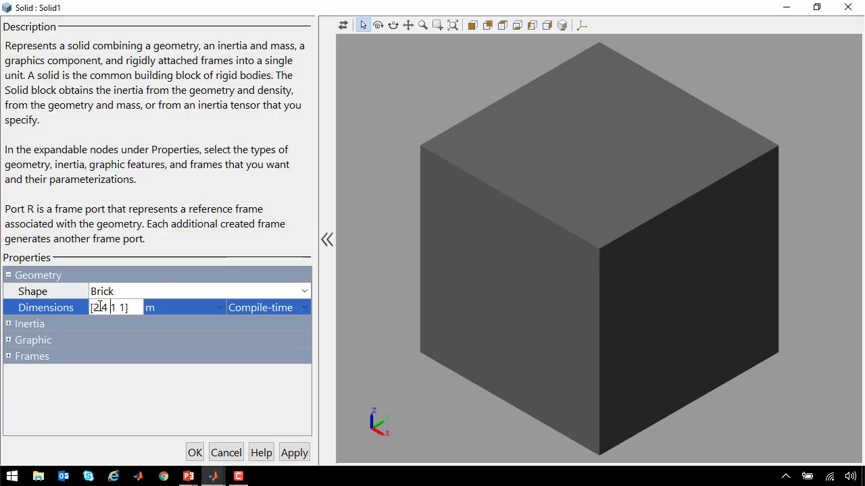
pyautogui.hotkey('shift', 'Right')
pyautogui.write('0.15')
pyautogui.hotkey('shift', 'Right')
pyautogui.write('0.04')
pyautogui.click(294, 453)
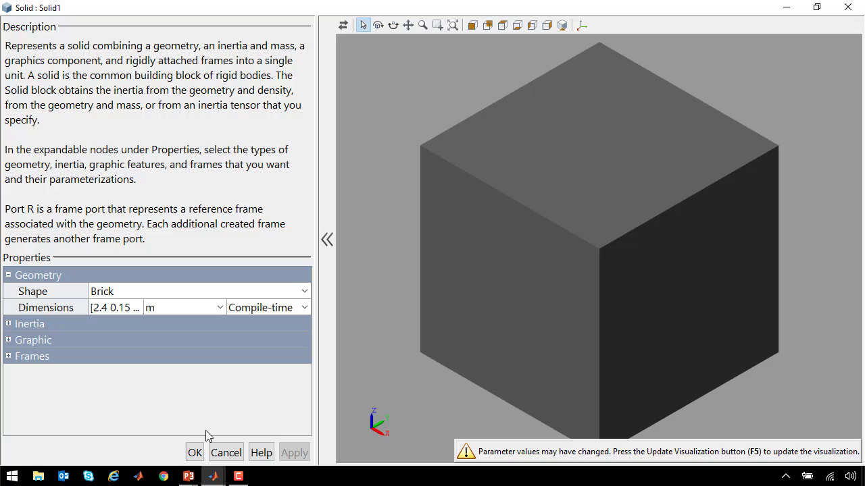
# - Begin entering a near-white colour for Solid1 under Graphic > Visual Properties
pyautogui.click(8, 340)
pyautogui.click(11, 372)
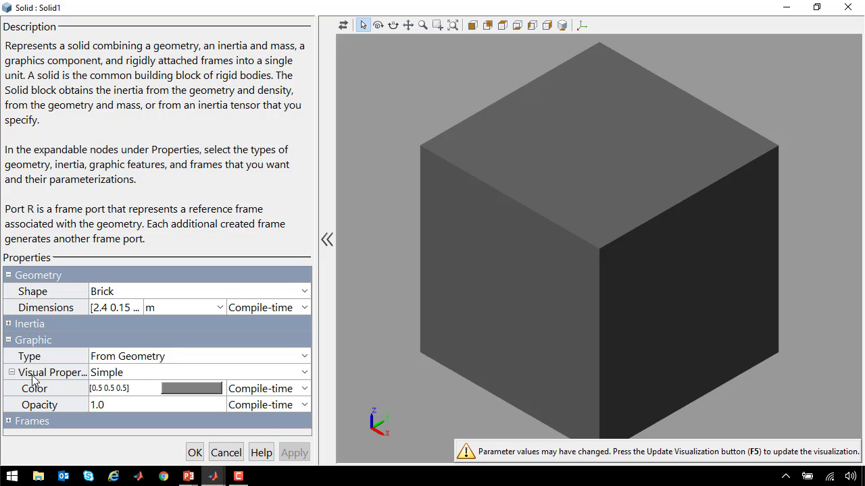
pyautogui.click(98, 388)
pyautogui.write('[1 1 1]*0.9')
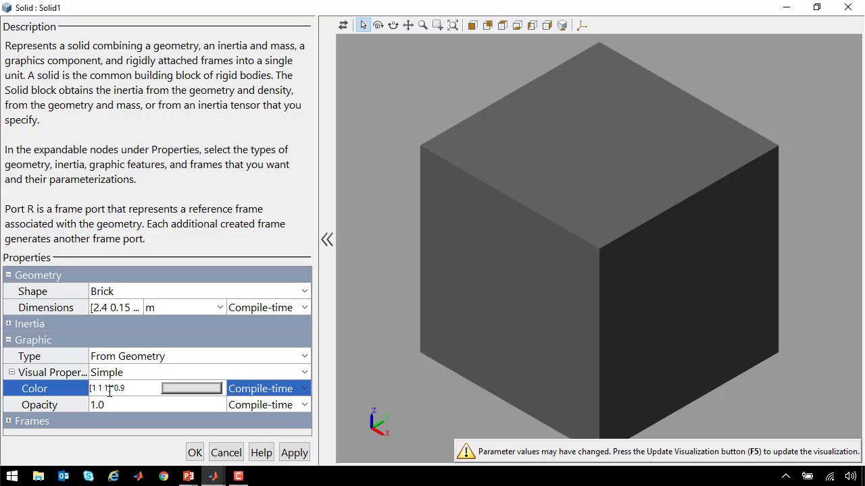
# - Close Solid1's settings, fit the beam in view, and drop the Rigid Transform onto the Solid–Solid1 line
pyautogui.click(194, 453)
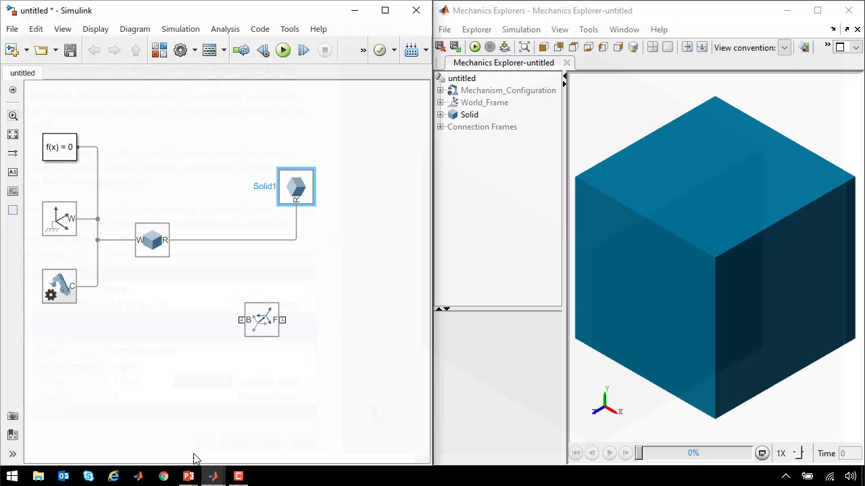
pyautogui.click(192, 312)
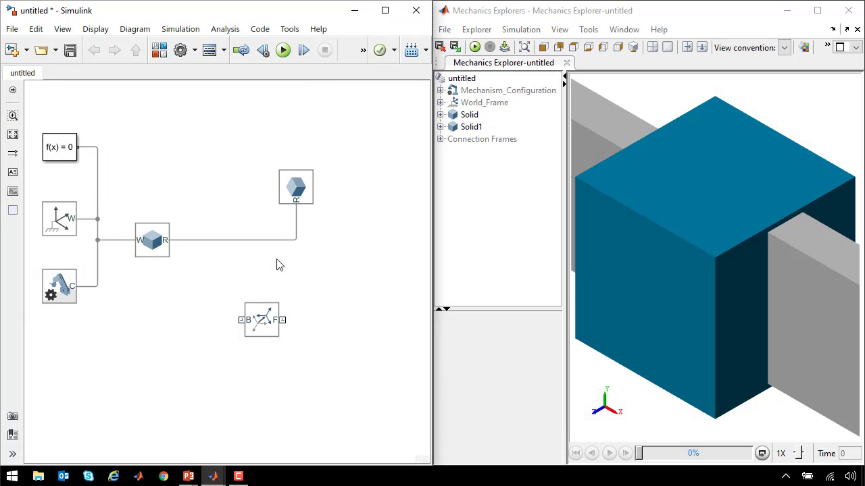
pyautogui.click(524, 46)
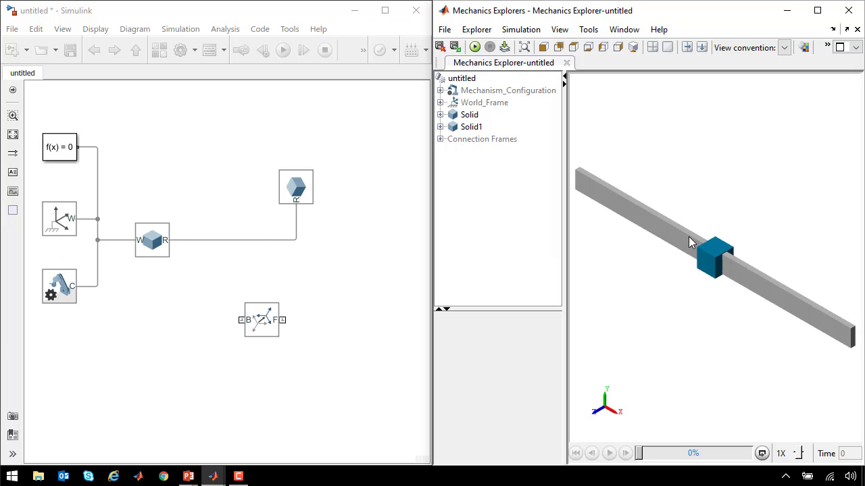
pyautogui.click(261, 321)
pyautogui.moveTo(261, 321); pyautogui.dragTo(249, 245)
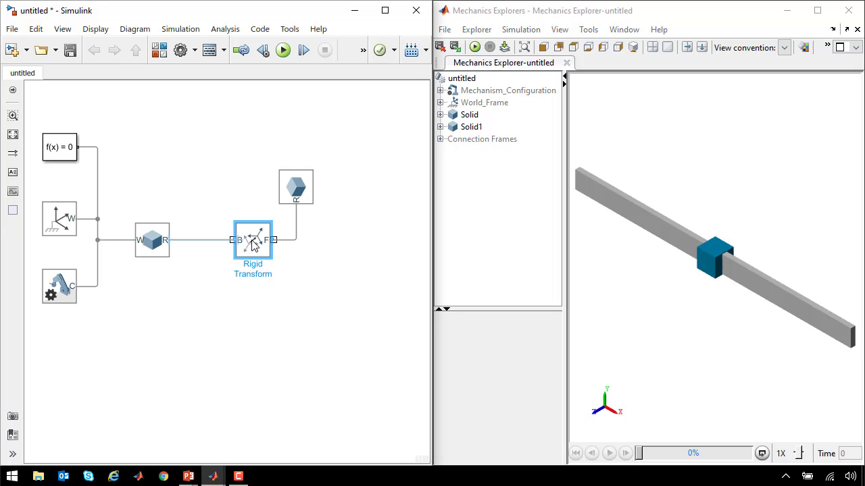
# - Set the Rigid Transform to Standard Axis translation along +X with offset 1.2 m
pyautogui.doubleClick(251, 242)
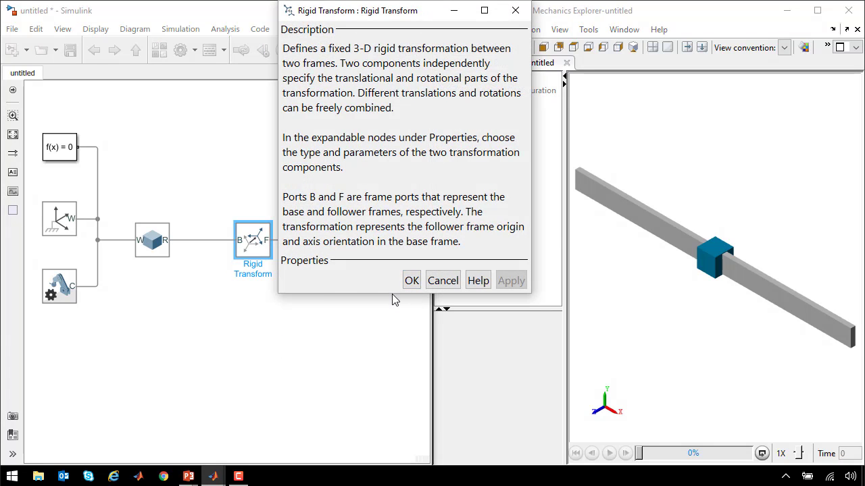
pyautogui.click(286, 312)
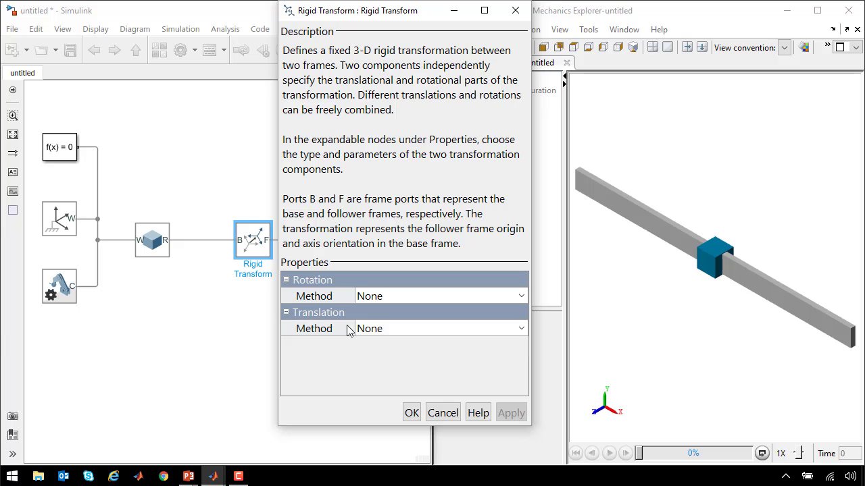
pyautogui.click(358, 329)
pyautogui.click(378, 376)
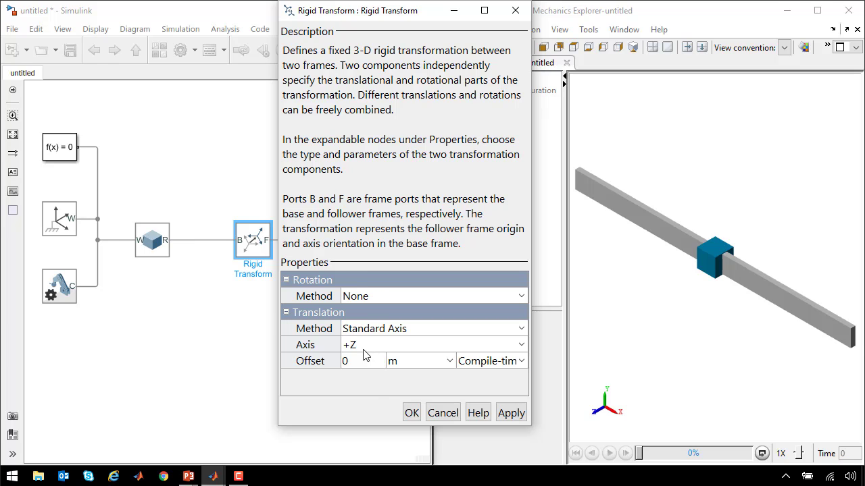
pyautogui.click(365, 346)
pyautogui.click(365, 359)
pyautogui.click(362, 363)
pyautogui.write('1.2')
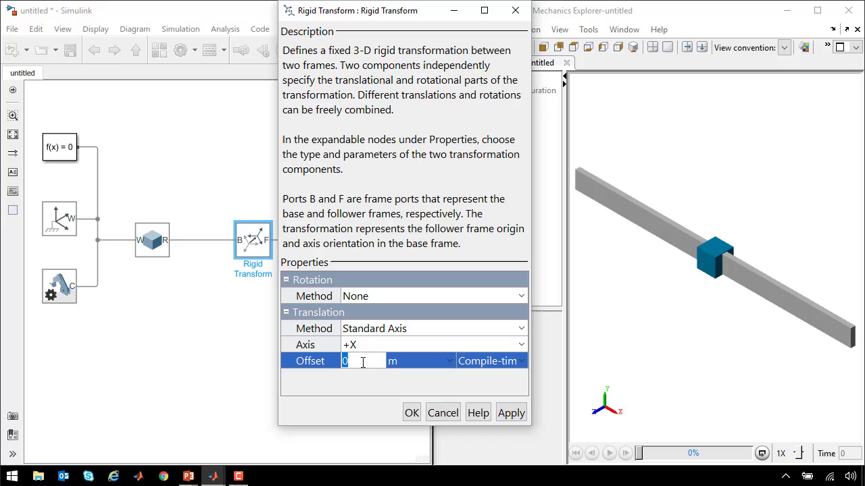
pyautogui.click(411, 413)
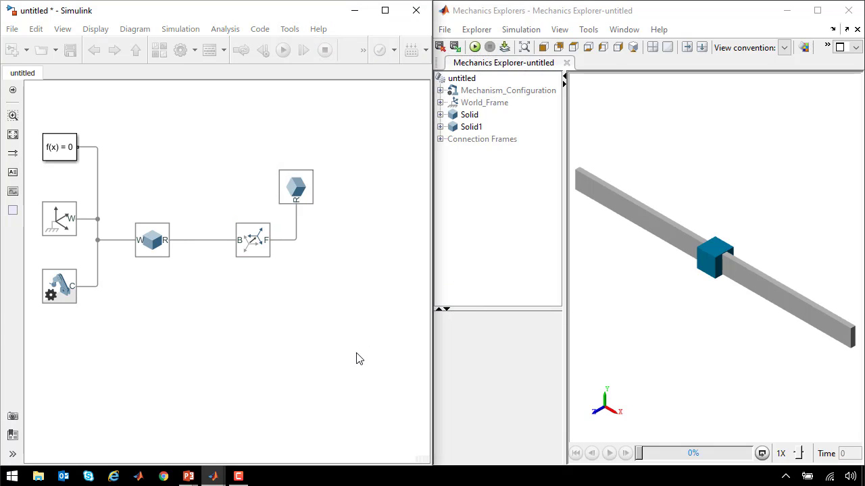
pyautogui.click(525, 47)
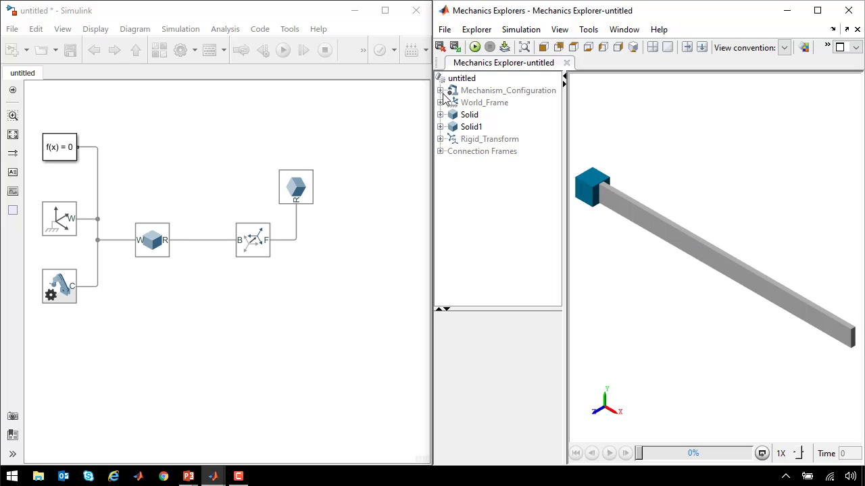
# - Play the simulation and select the Solid–Rigid Transform connection
pyautogui.click(475, 48)
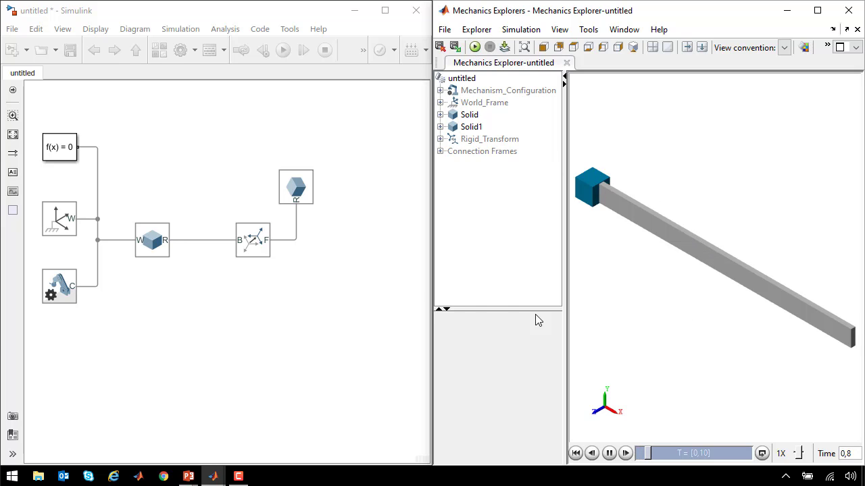
pyautogui.click(294, 196)
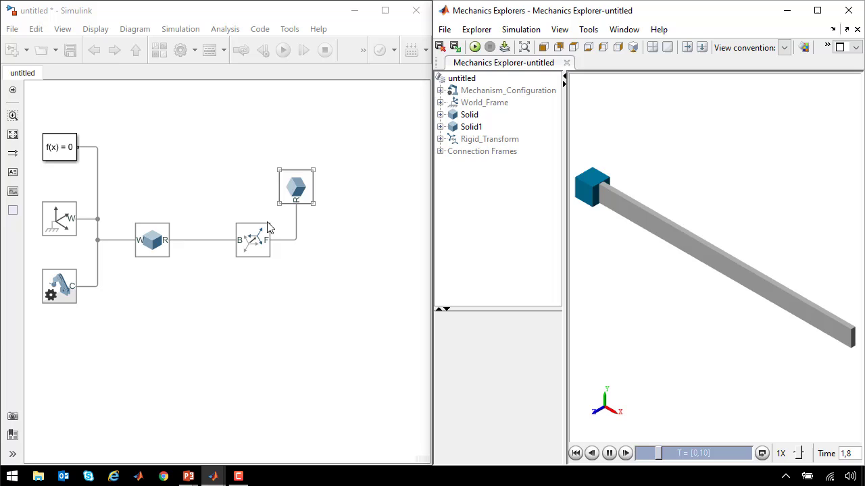
pyautogui.click(207, 241)
# - Insert a Revolute Joint into that connection and re-run the simulation
pyautogui.click(174, 326)
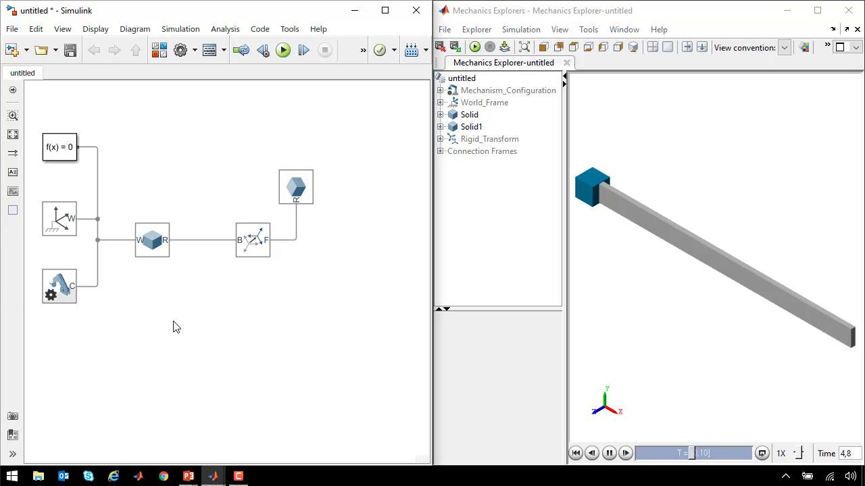
pyautogui.write('Rec')
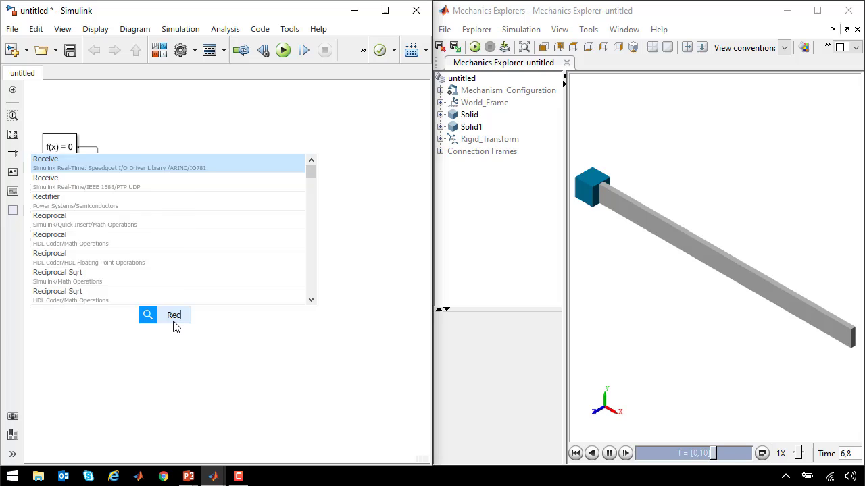
pyautogui.press('BackSpace')
pyautogui.write('v')
pyautogui.press('Return')
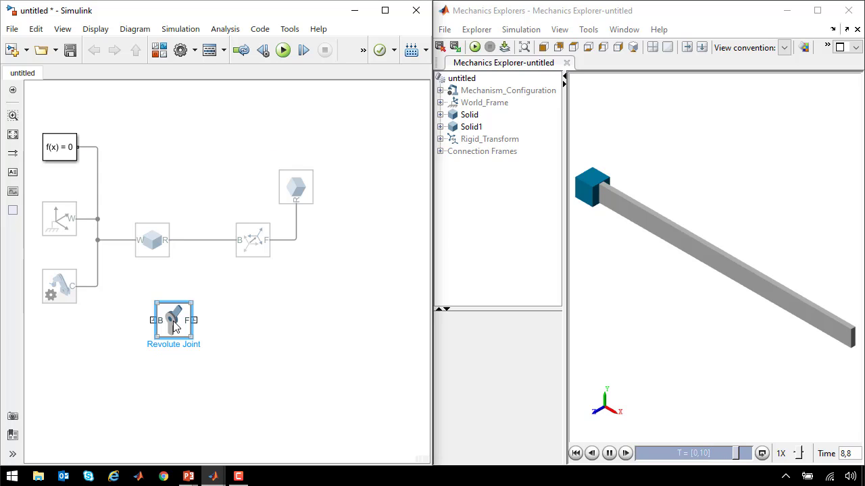
pyautogui.moveTo(177, 320); pyautogui.dragTo(209, 248)
pyautogui.click(225, 309)
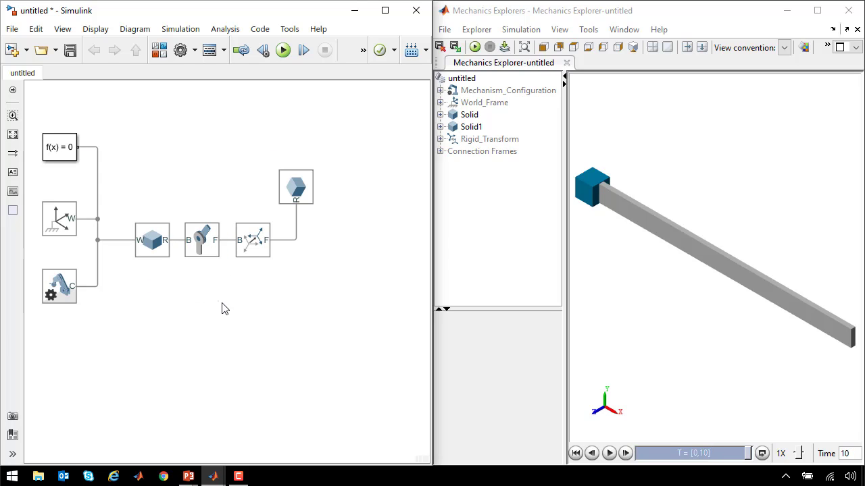
pyautogui.click(475, 46)
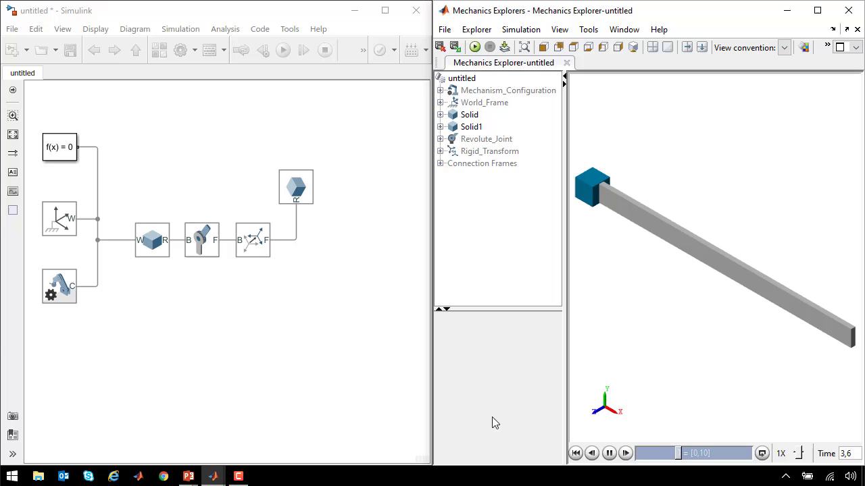
# - Set the Mechanism Configuration gravity to [0 -9.80665 0] m/s^2
pyautogui.click(87, 324)
pyautogui.doubleClick(59, 286)
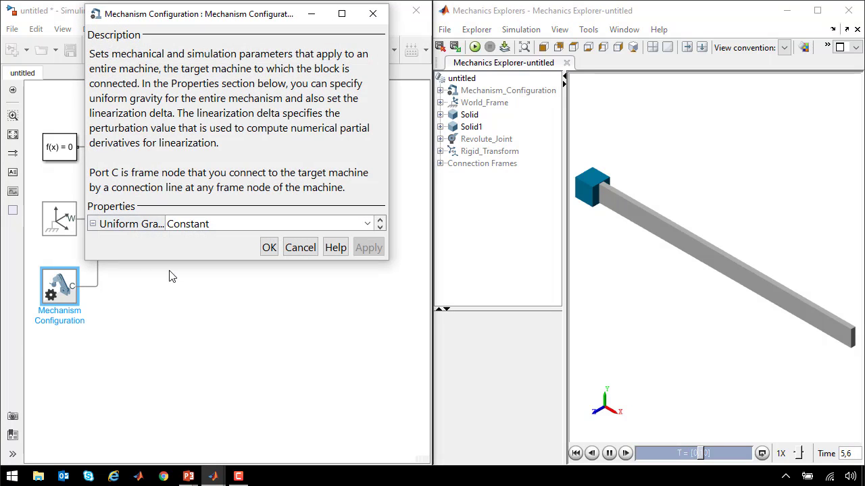
pyautogui.moveTo(173, 260); pyautogui.dragTo(165, 387)
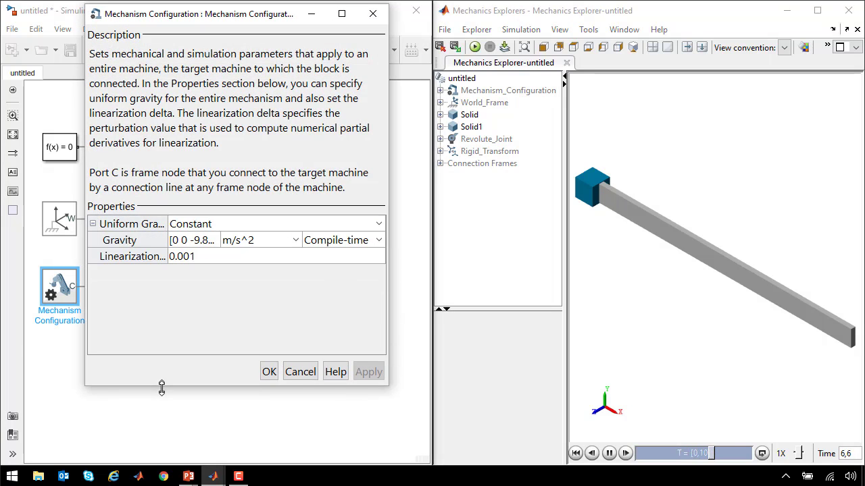
pyautogui.click(225, 241)
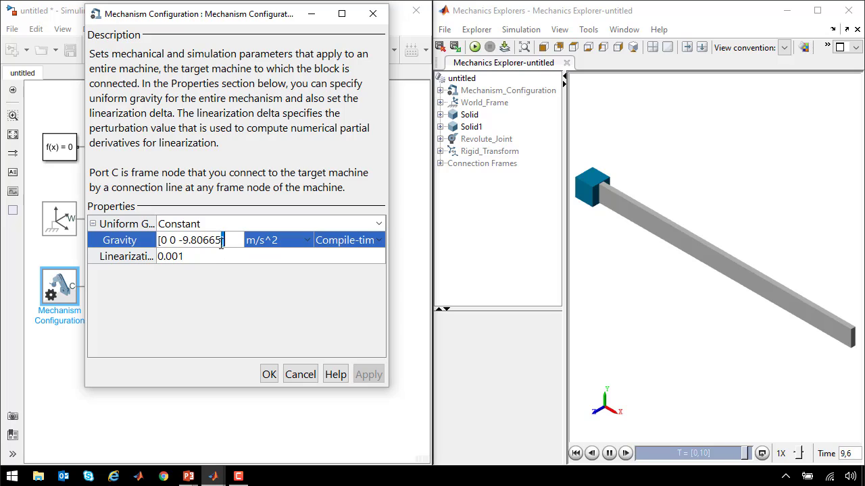
pyautogui.write('0')
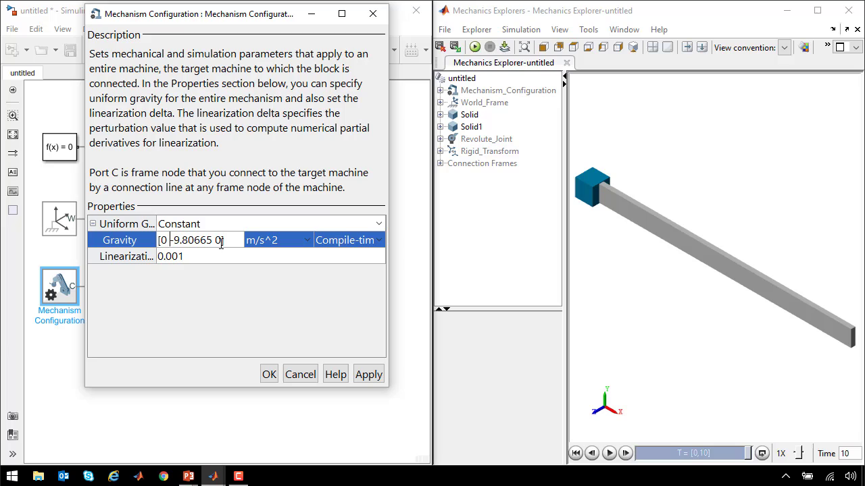
pyautogui.click(268, 373)
# - Run the simulation, pause and rewind it, then zoom and pan to centre the blue cube
pyautogui.click(474, 47)
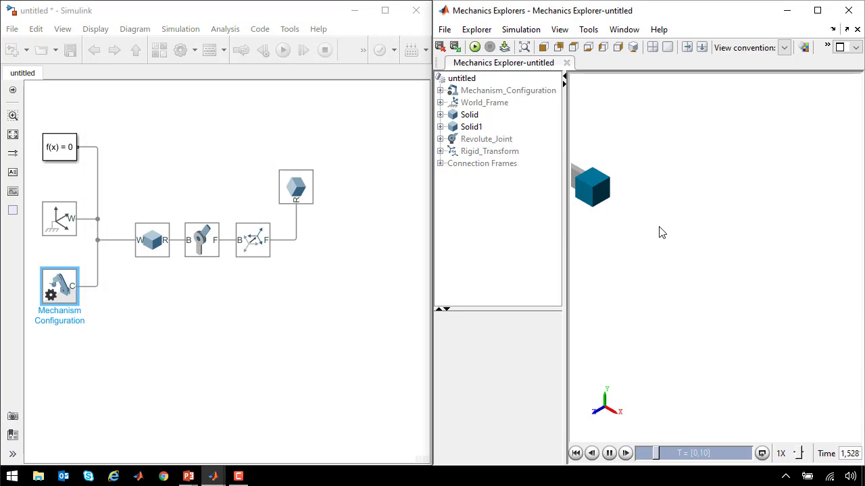
pyautogui.click(611, 454)
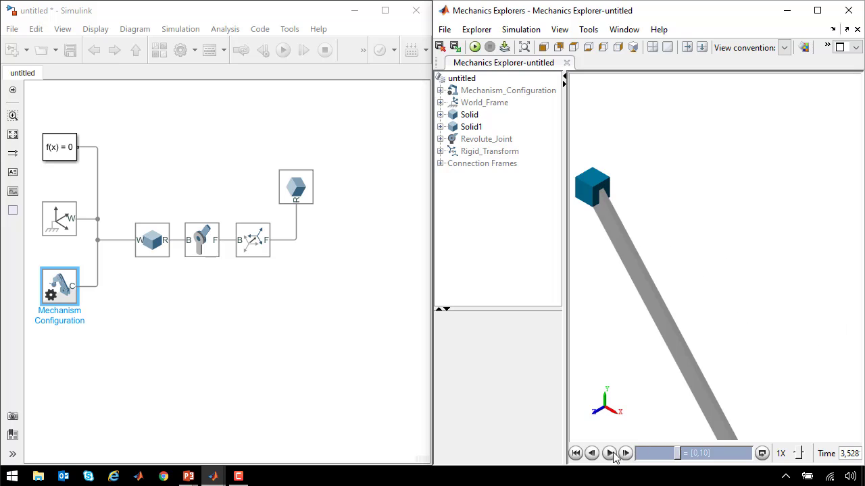
pyautogui.click(575, 454)
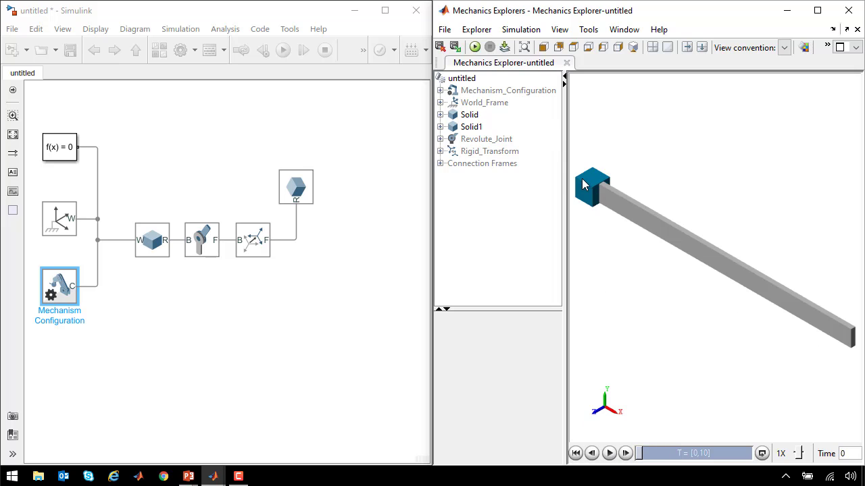
pyautogui.scroll(5, 572, 179)
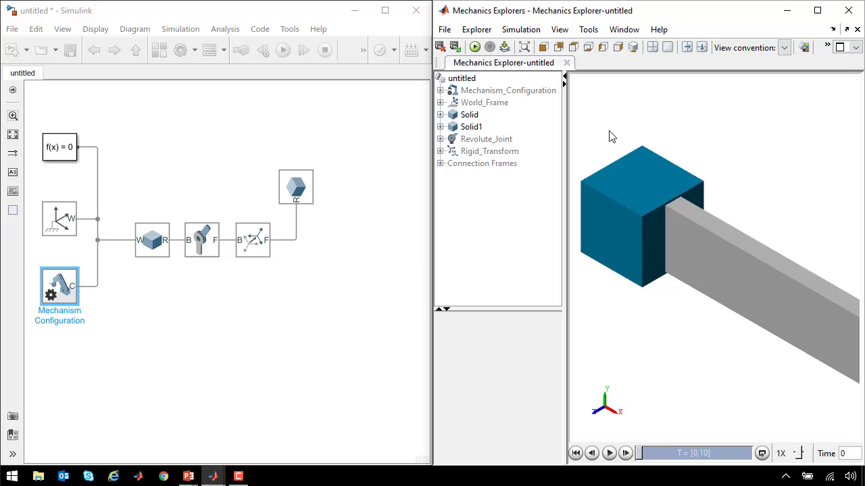
pyautogui.rightClick(645, 130)
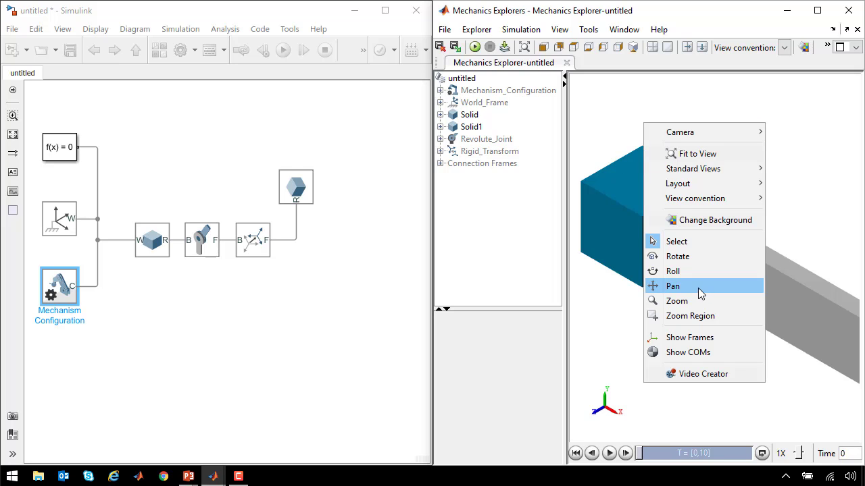
pyautogui.click(700, 291)
pyautogui.moveTo(693, 229); pyautogui.dragTo(696, 196)
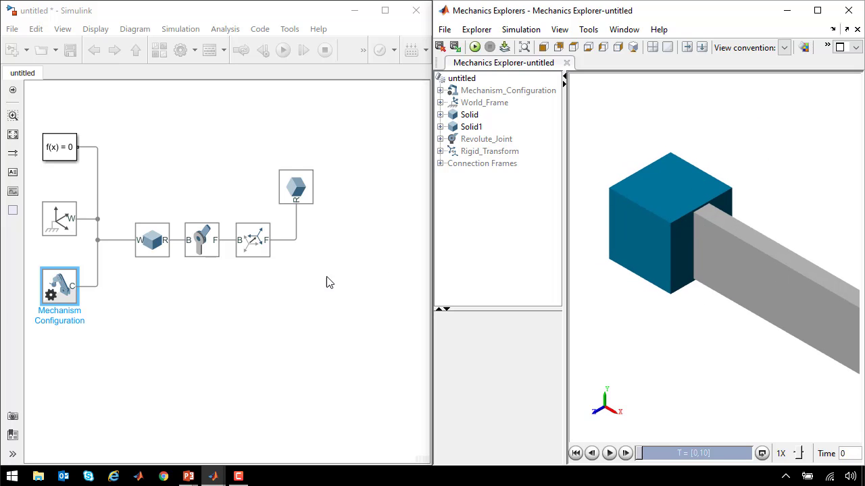
# - Shift the joint, transform and Solid1 right, then group the base Solid with Ctrl+G
pyautogui.click(274, 303)
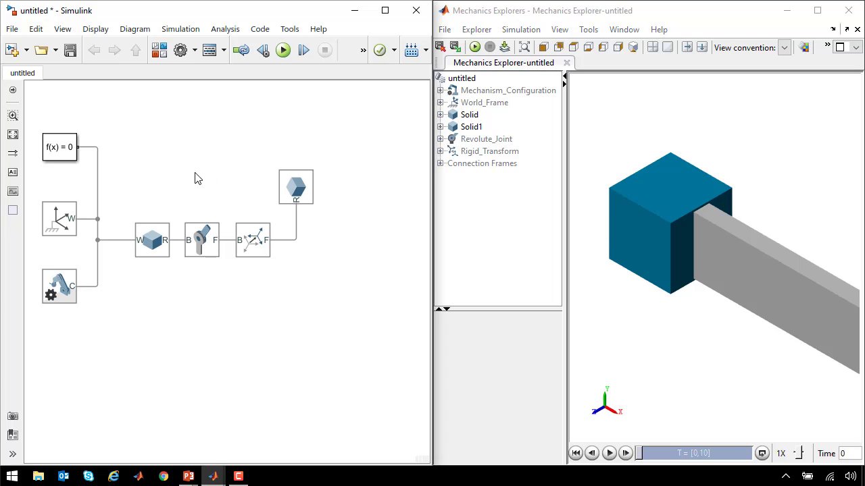
pyautogui.moveTo(196, 173); pyautogui.dragTo(300, 259)
pyautogui.moveTo(207, 241); pyautogui.dragTo(241, 240)
pyautogui.click(188, 284)
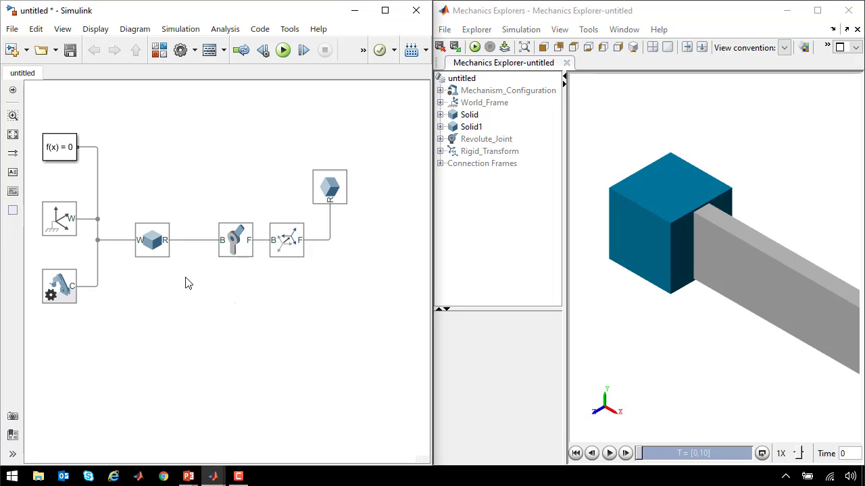
pyautogui.moveTo(113, 206); pyautogui.dragTo(187, 279)
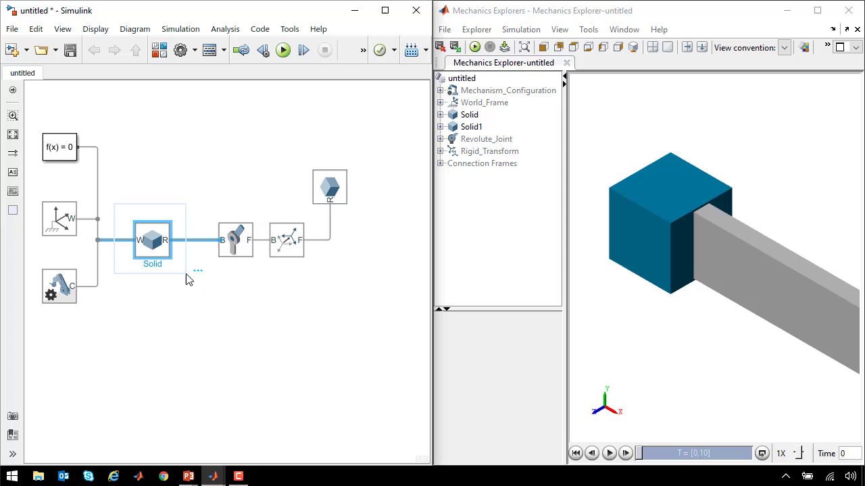
pyautogui.hotkey('ctrl', 'g')
# - Open the Subsystem, move the Solid near Conn1, and open its parameters
pyautogui.click(161, 246)
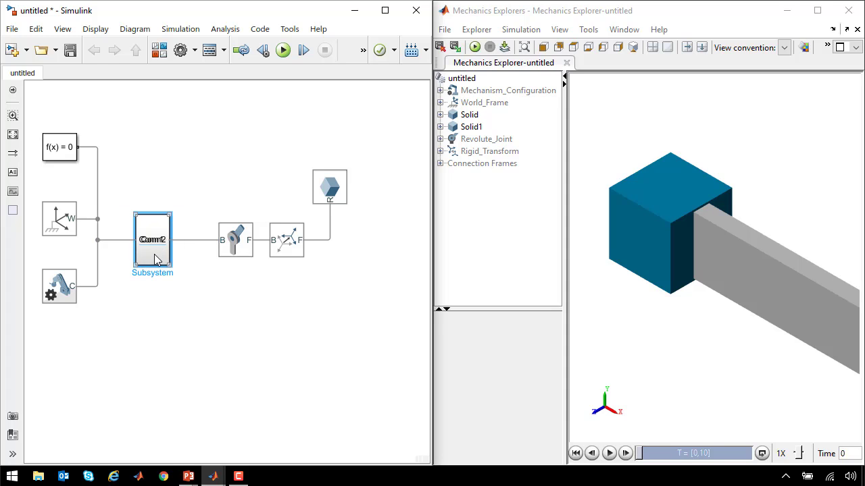
pyautogui.doubleClick(155, 260)
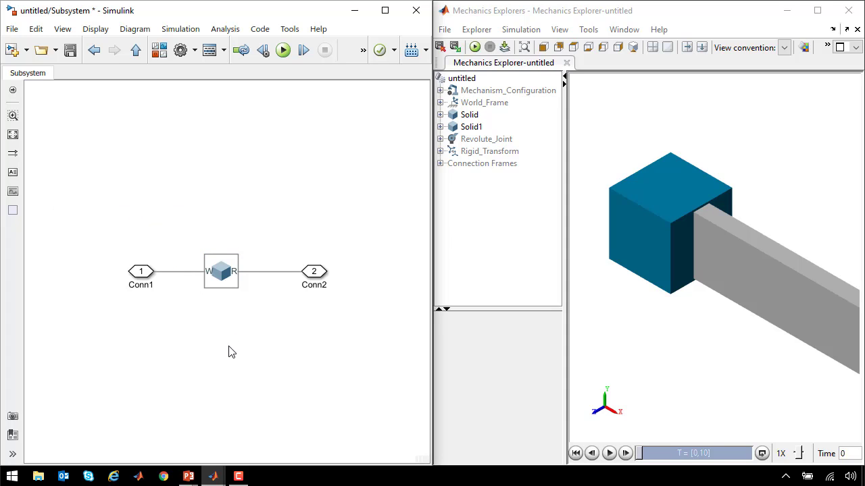
pyautogui.click(219, 279)
pyautogui.moveTo(219, 279); pyautogui.dragTo(188, 276)
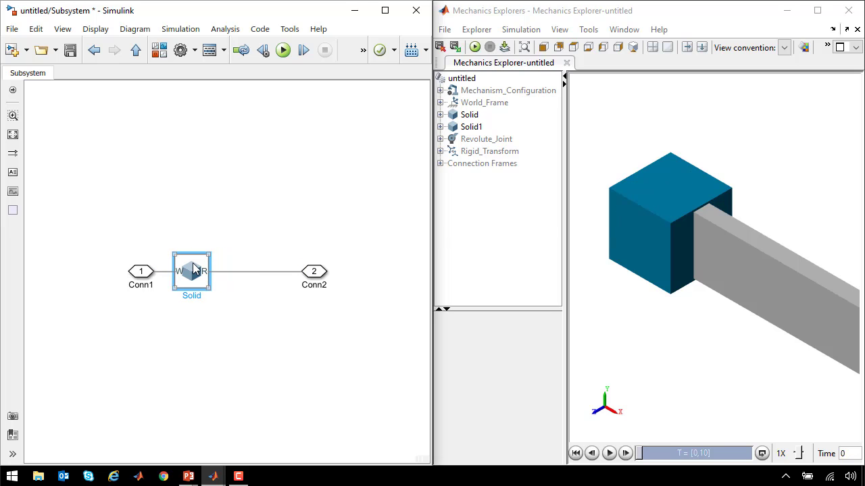
pyautogui.doubleClick(194, 269)
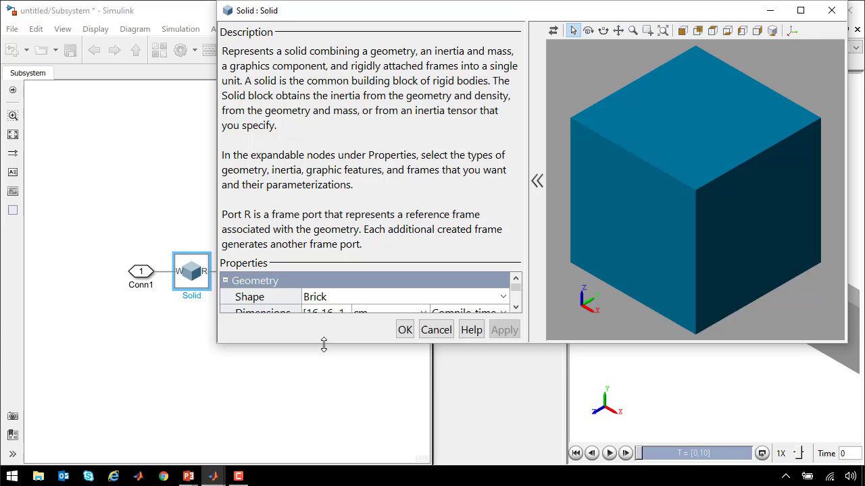
pyautogui.moveTo(324, 345); pyautogui.dragTo(326, 389)
# - Change the base Solid's dimensions to [16 16 5] cm and apply
pyautogui.moveTo(352, 313); pyautogui.dragTo(367, 313)
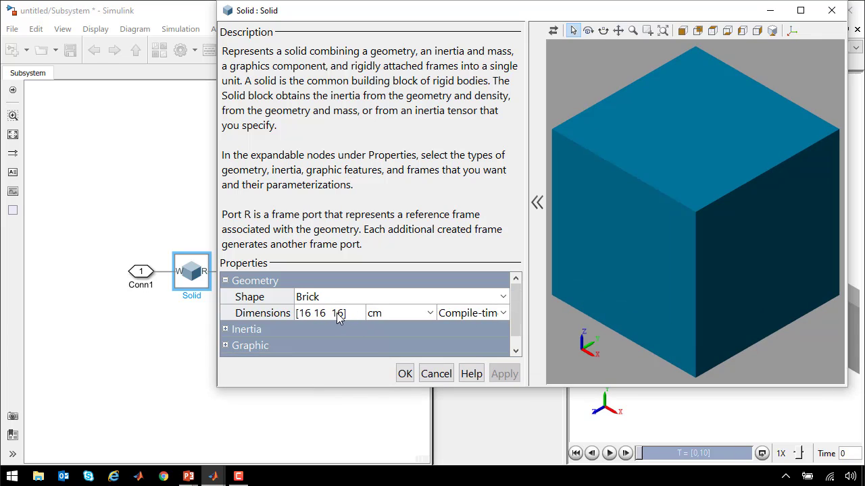
pyautogui.doubleClick(337, 313)
pyautogui.write('5')
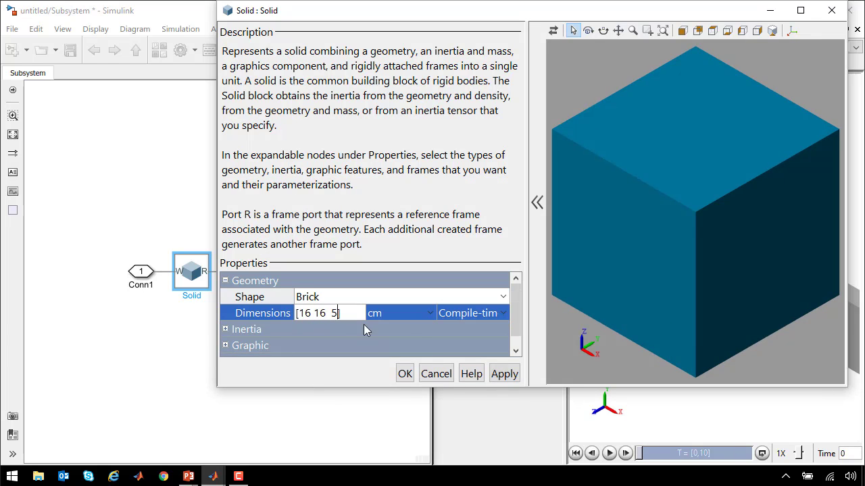
pyautogui.click(498, 375)
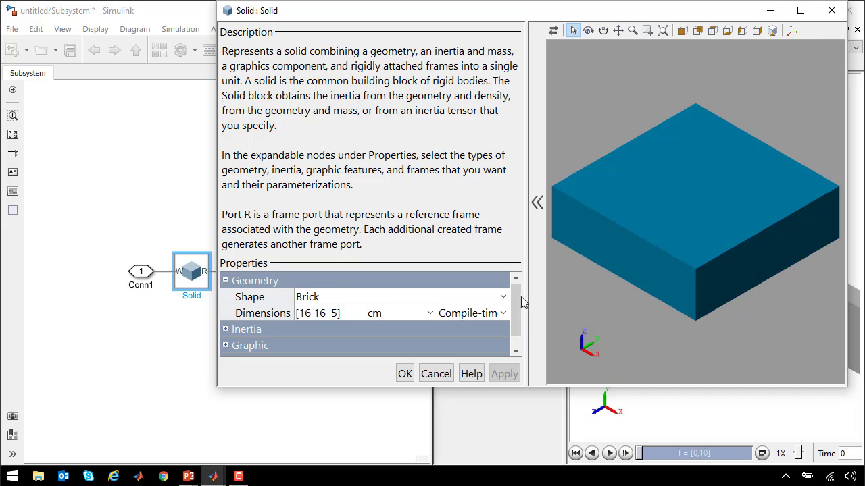
# - Maximize the Solid settings and expand its Frames list
pyautogui.moveTo(484, 387); pyautogui.dragTo(499, 466)
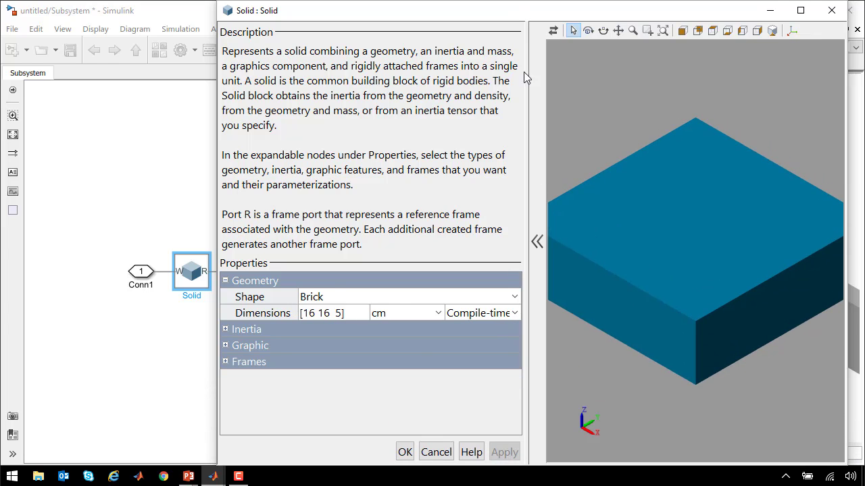
pyautogui.doubleClick(443, 18)
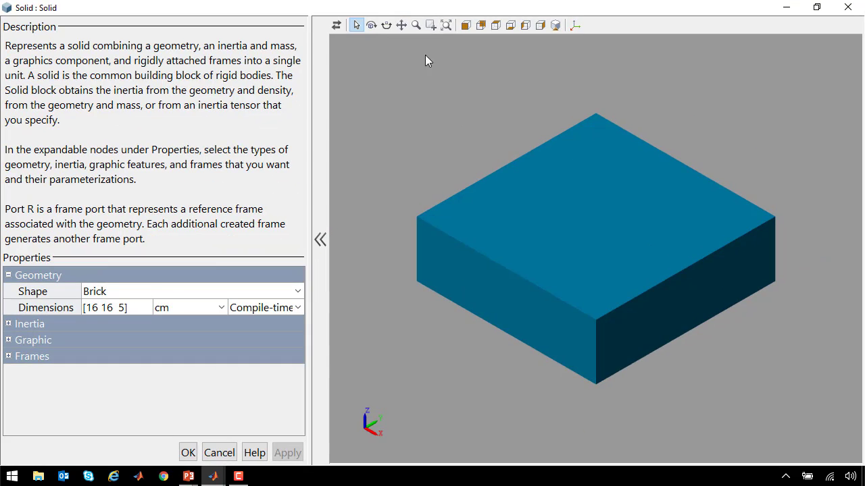
pyautogui.click(8, 356)
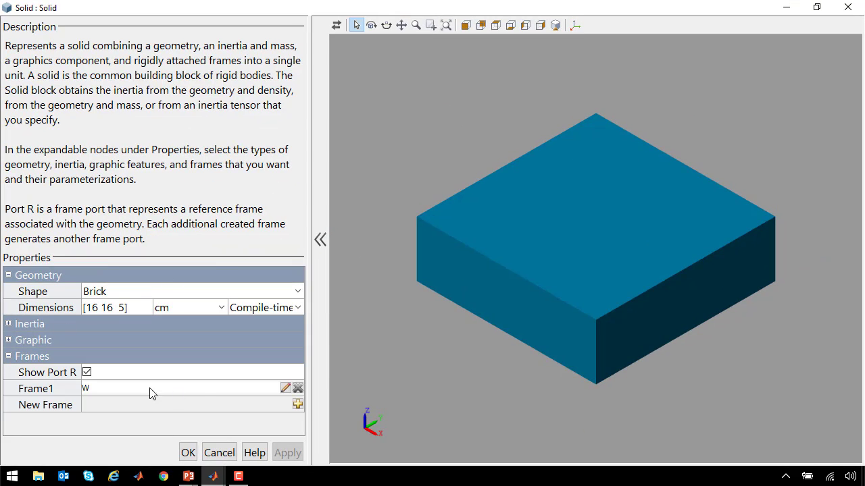
# - Add a new frame named Pin at the centroid of the base plate's bottom face
pyautogui.click(298, 404)
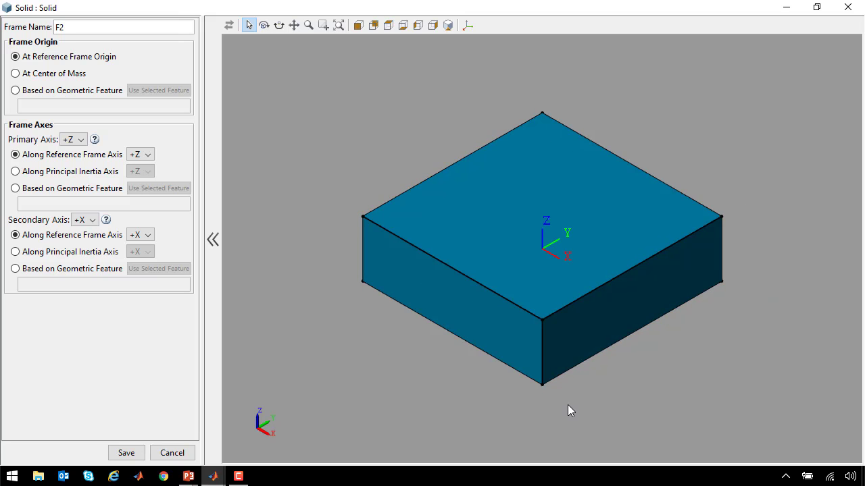
pyautogui.moveTo(570, 410); pyautogui.dragTo(564, 248)
pyautogui.click(558, 303)
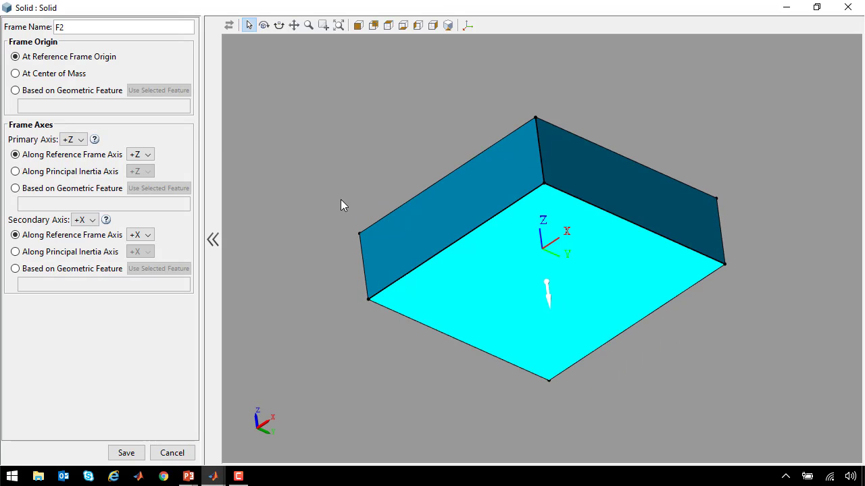
pyautogui.click(100, 92)
pyautogui.click(141, 90)
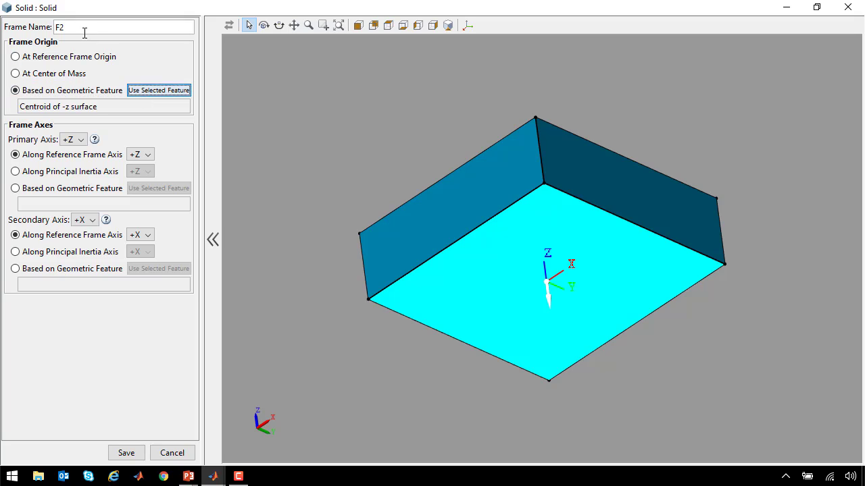
pyautogui.moveTo(64, 27); pyautogui.dragTo(45, 27)
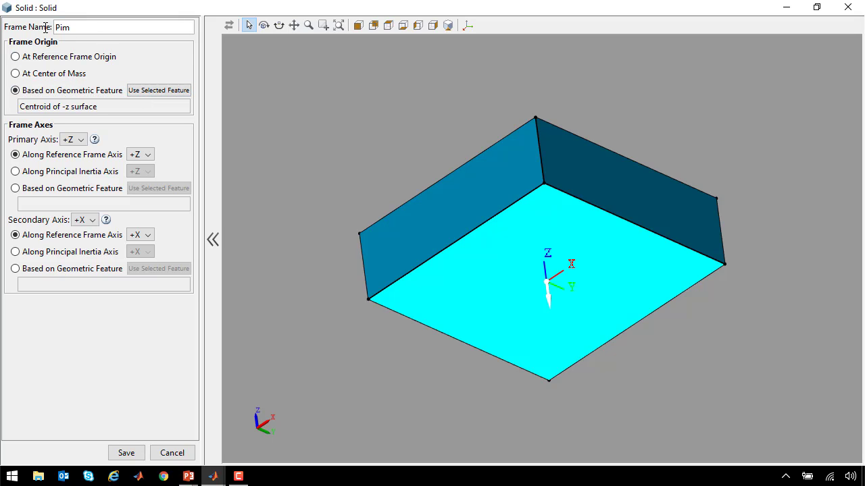
pyautogui.write('Pin')
pyautogui.click(126, 452)
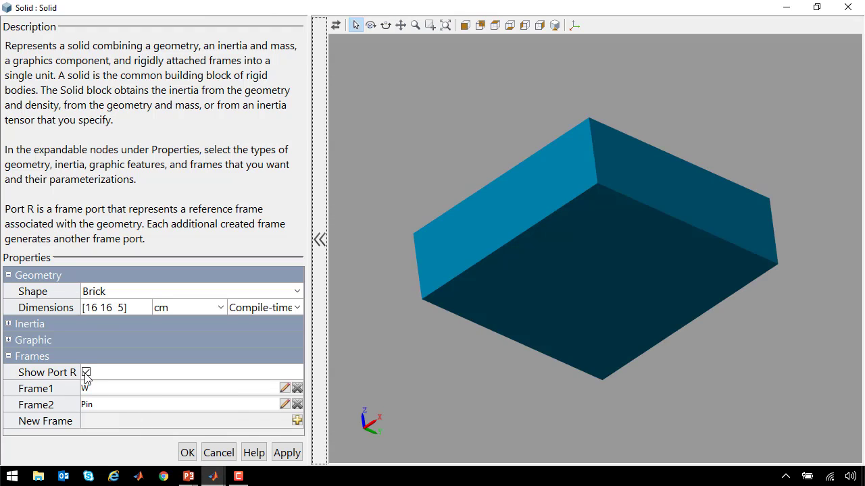
# - Hide port R, refresh the isometric preview with frame triads, and accept the Solid settings
pyautogui.click(86, 373)
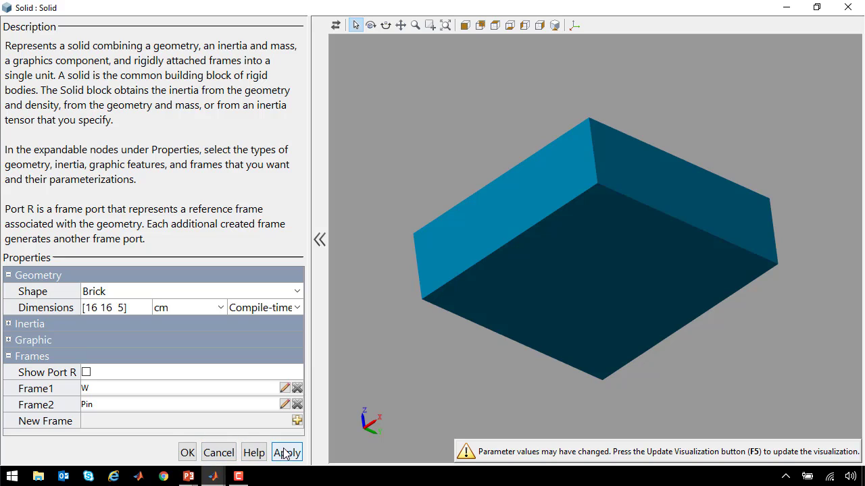
pyautogui.click(554, 25)
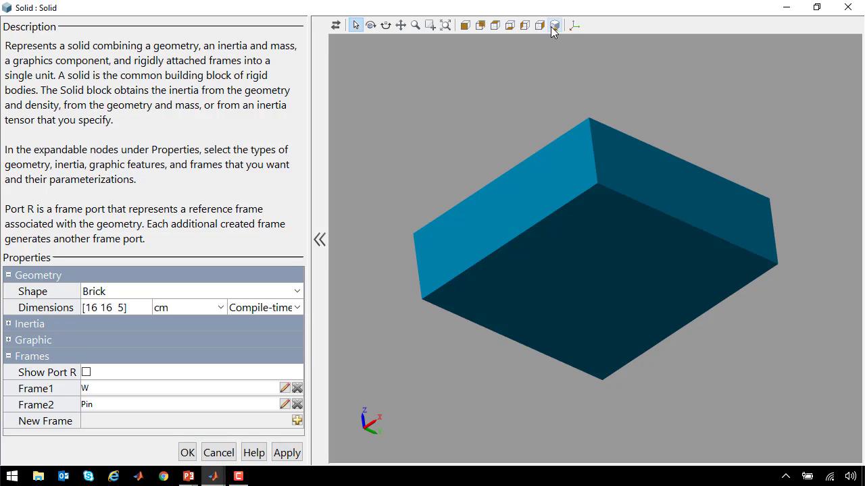
pyautogui.click(554, 25)
pyautogui.click(574, 26)
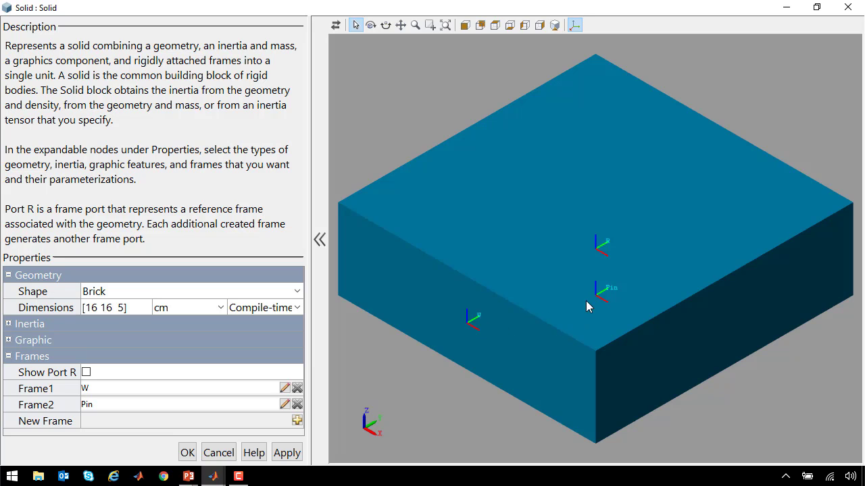
pyautogui.click(187, 453)
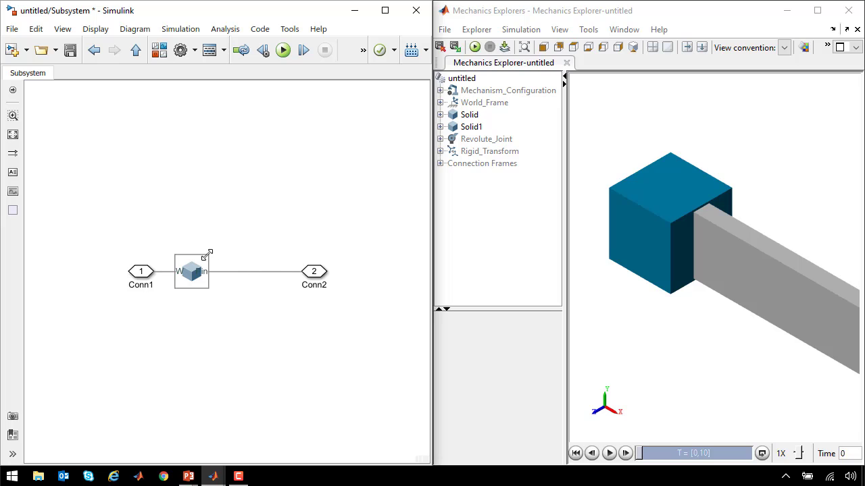
# - Enlarge the Solid block, move Conn2 aside, and copy Solid below as Solid1
pyautogui.moveTo(207, 253); pyautogui.dragTo(232, 251)
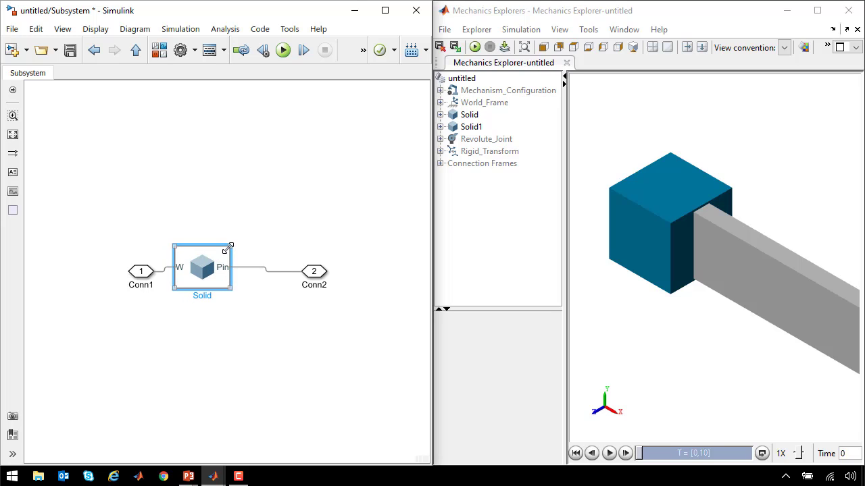
pyautogui.moveTo(310, 280); pyautogui.dragTo(365, 280)
pyautogui.click(211, 280)
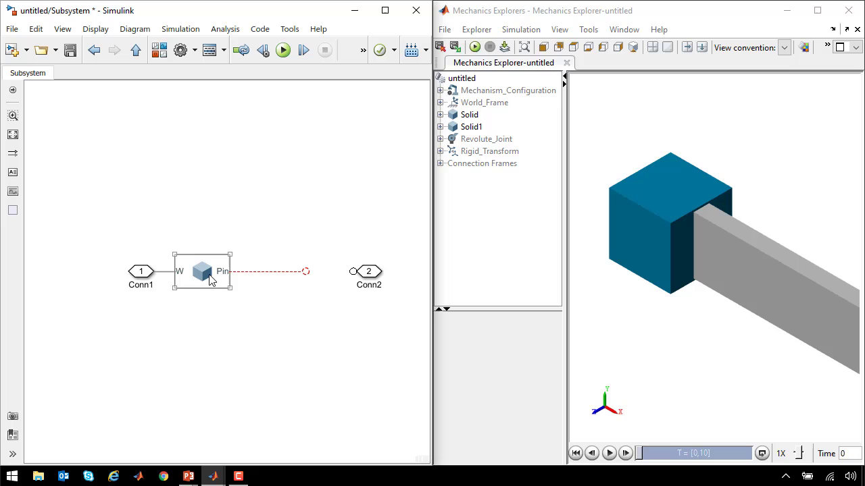
pyautogui.moveTo(211, 281); pyautogui.dragTo(287, 465)
# - In Solid1, delete frame W and move the Pin frame to the top-face centre
pyautogui.doubleClick(298, 327)
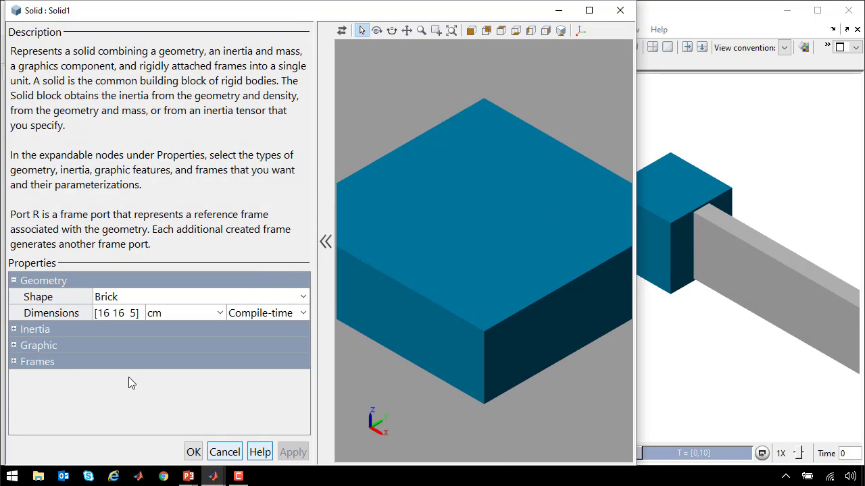
pyautogui.click(13, 363)
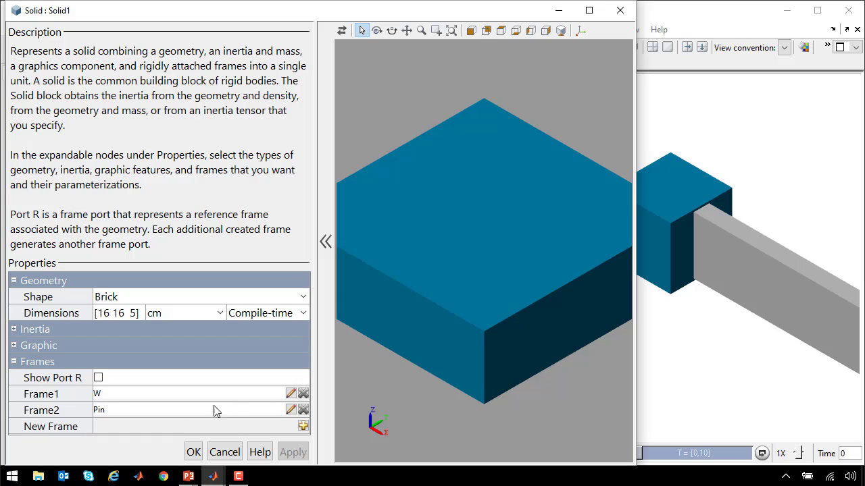
pyautogui.click(304, 394)
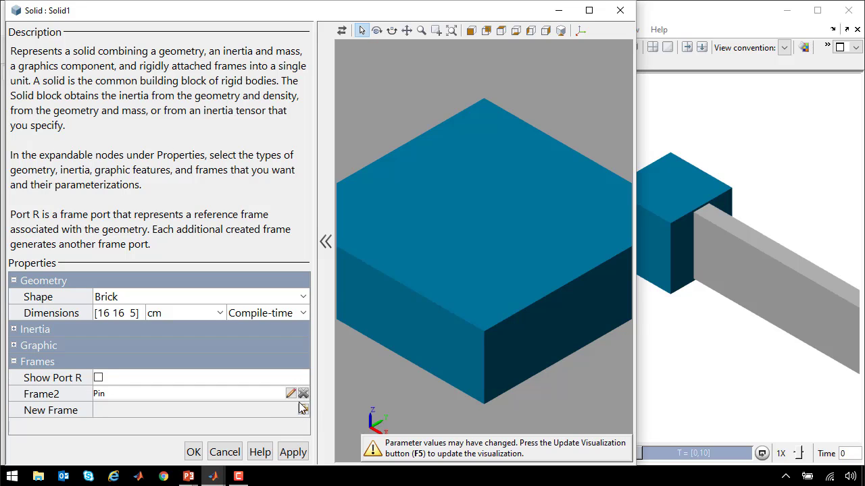
pyautogui.click(291, 394)
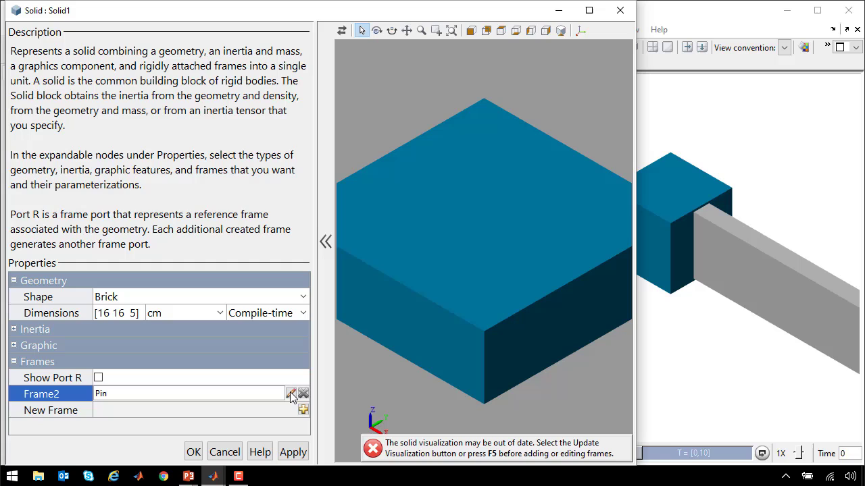
pyautogui.click(290, 394)
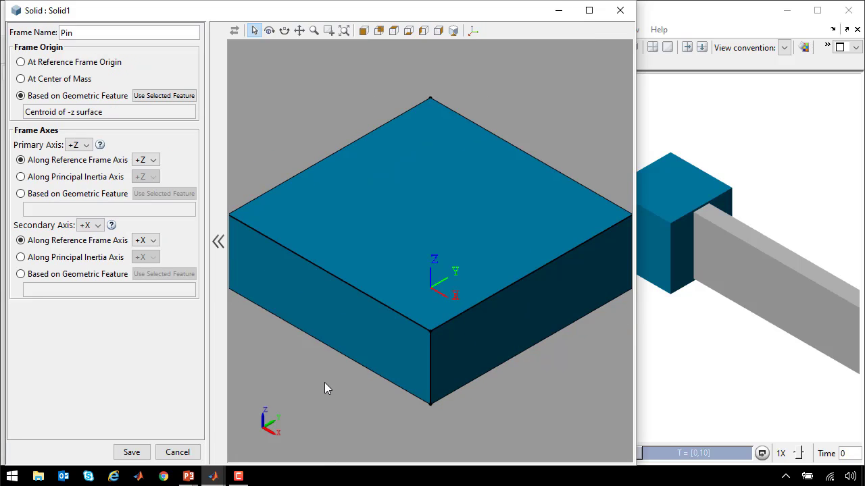
pyautogui.click(428, 233)
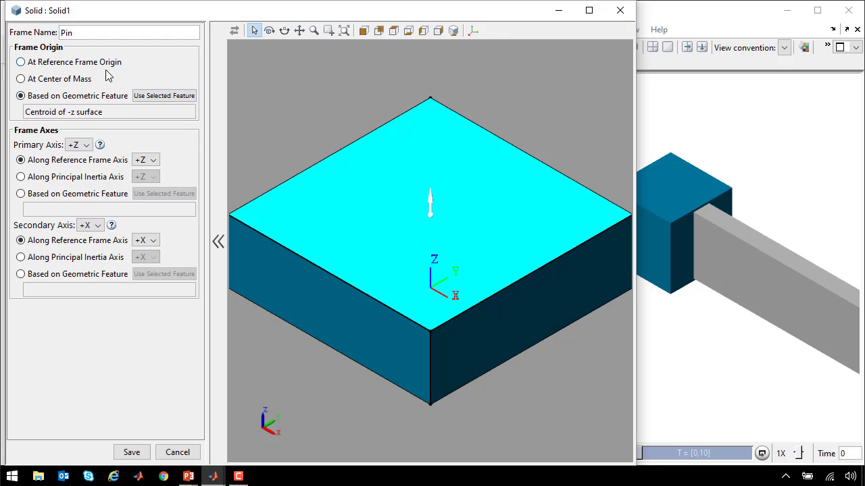
pyautogui.click(140, 98)
pyautogui.click(131, 452)
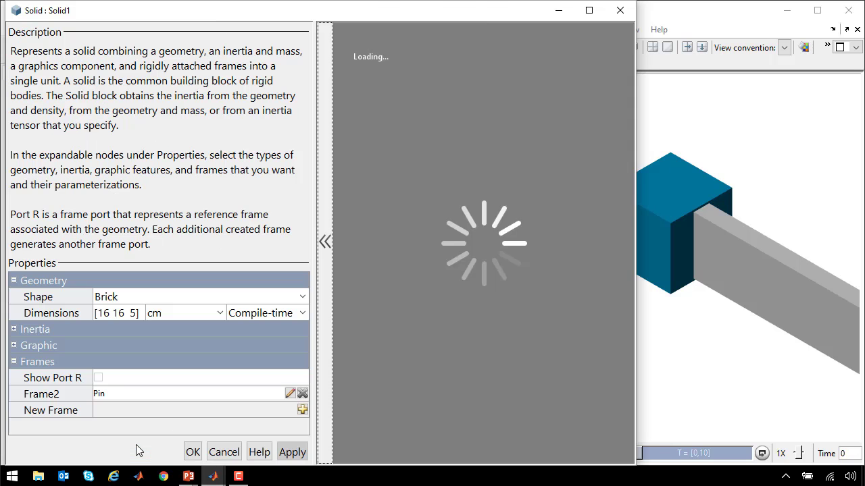
pyautogui.click(193, 453)
pyautogui.click(276, 365)
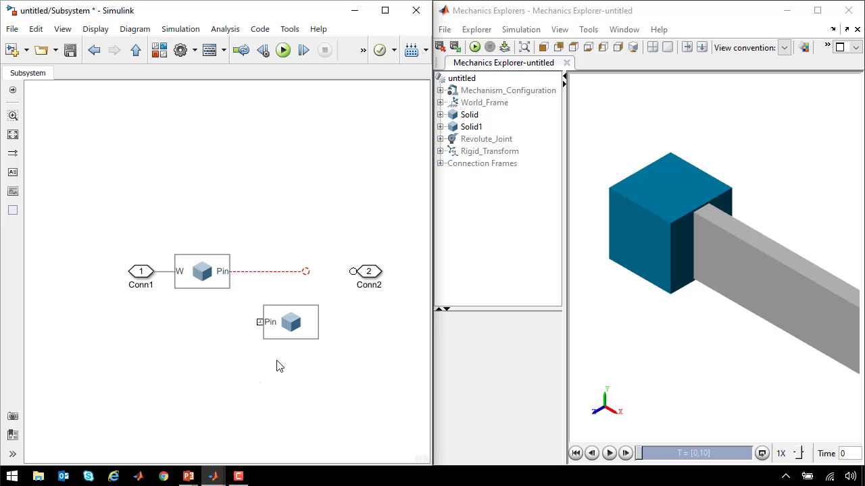
# - Place Solid1 between the Pin port and Conn2, update, and inspect Solid and Solid1 in Mechanics Explorer
pyautogui.click(292, 328)
pyautogui.moveTo(292, 328)
pyautogui.mouseDown()
pyautogui.moveTo(331, 279)
pyautogui.moveTo(343, 332)
pyautogui.moveTo(330, 348)
pyautogui.moveTo(302, 350)
pyautogui.moveTo(265, 273)
pyautogui.mouseUp()
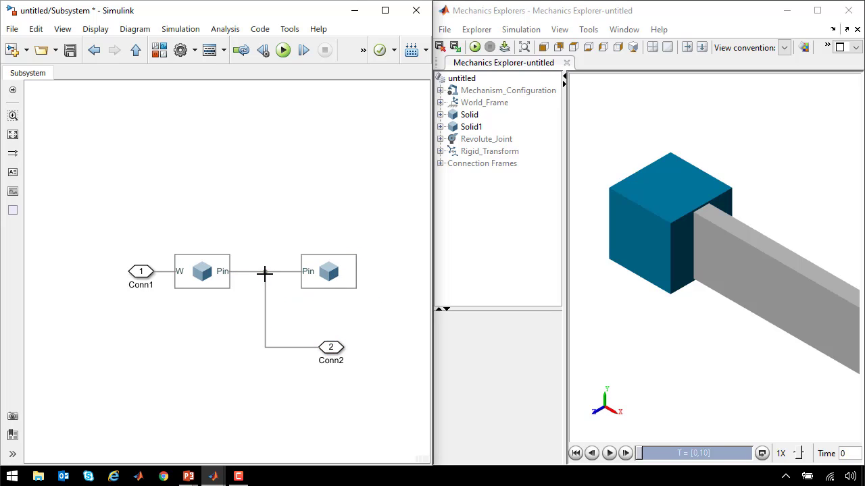
pyautogui.hotkey('ctrl', 'd')
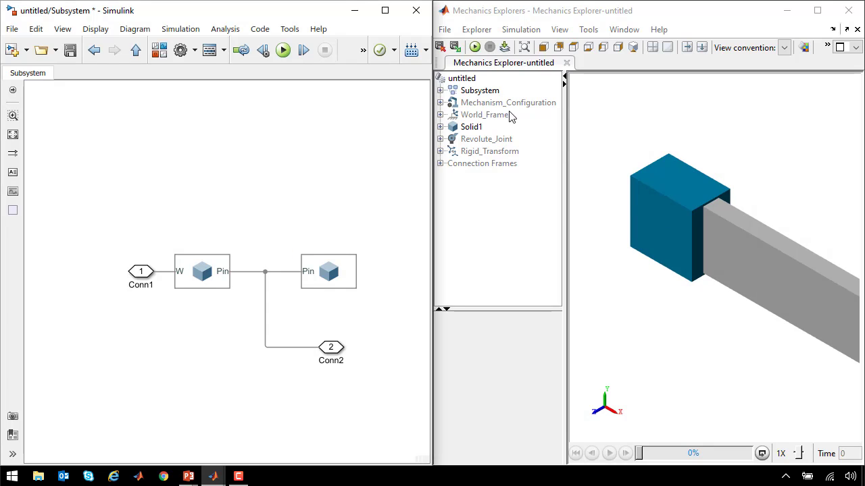
pyautogui.click(441, 91)
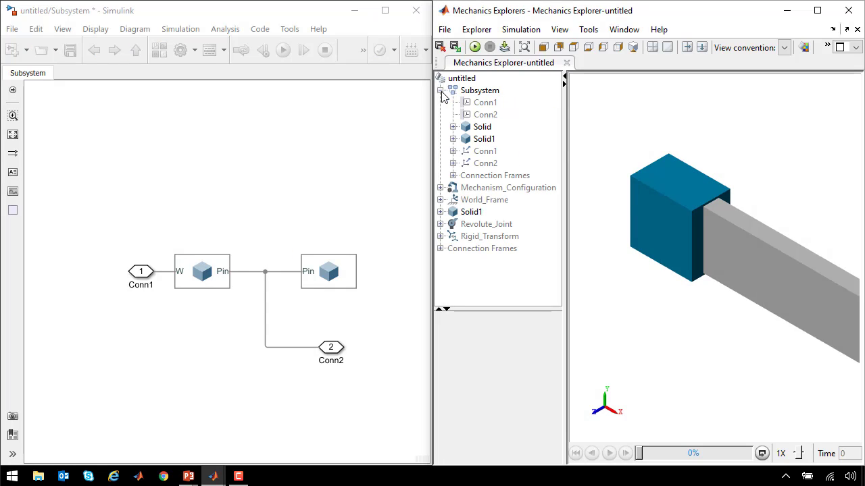
pyautogui.click(482, 126)
pyautogui.click(486, 140)
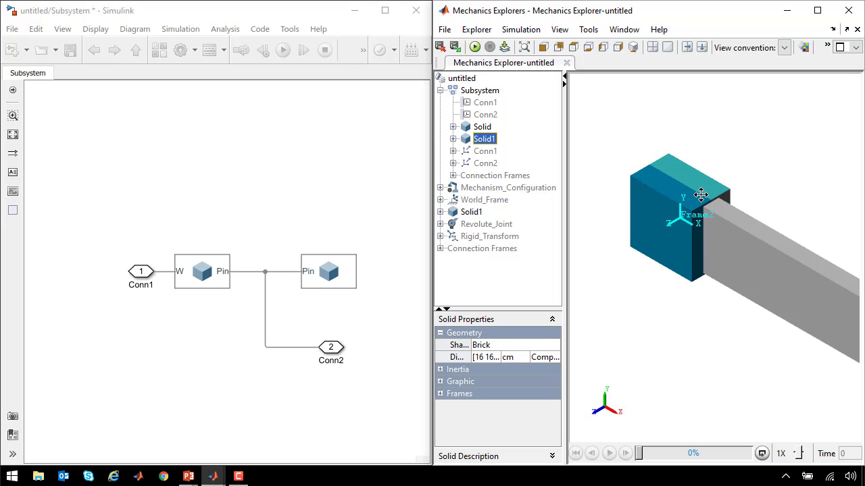
# - Delete the connection lines to Conn2 and copy the Solid block to make a third solid
pyautogui.click(352, 321)
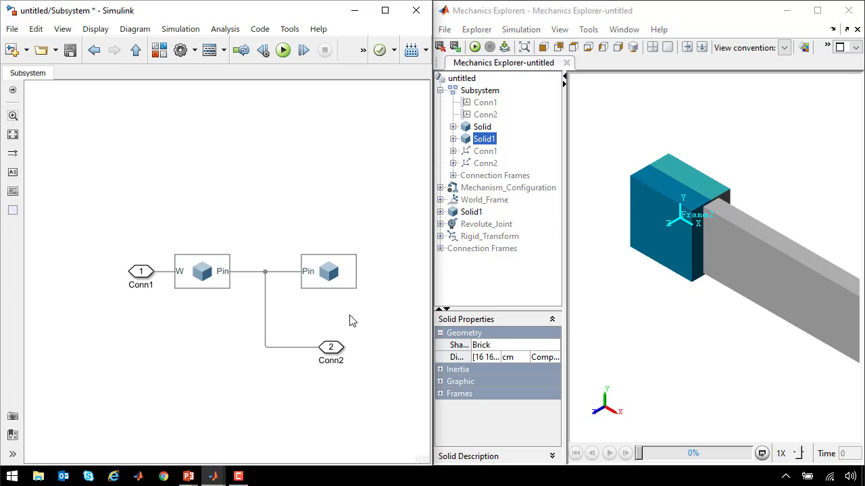
pyautogui.click(265, 272)
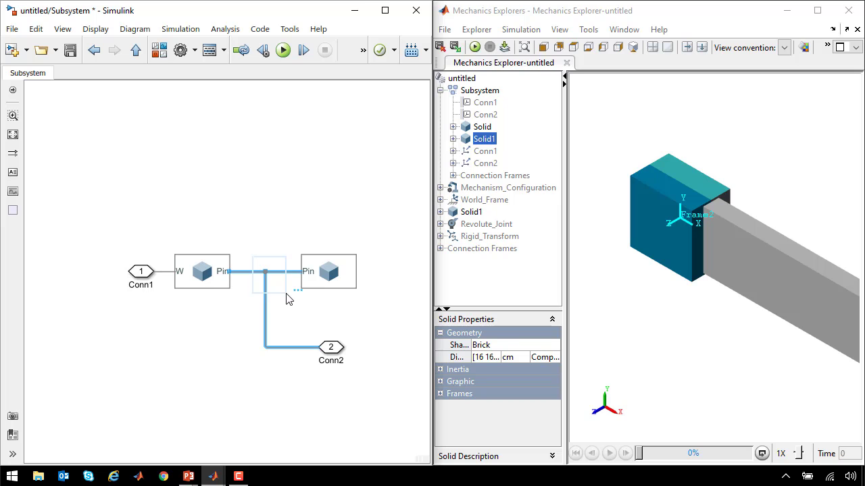
pyautogui.press('Delete')
pyautogui.moveTo(214, 286); pyautogui.dragTo(265, 323)
# - Make Solid2 a 0.05 m-radius, 0.06 m-long cylinder with its W and Pin frames removed
pyautogui.doubleClick(254, 311)
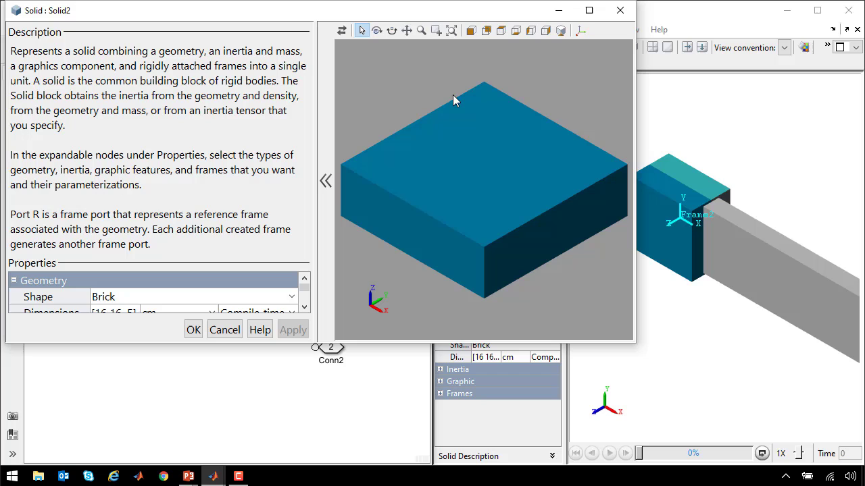
pyautogui.doubleClick(392, 13)
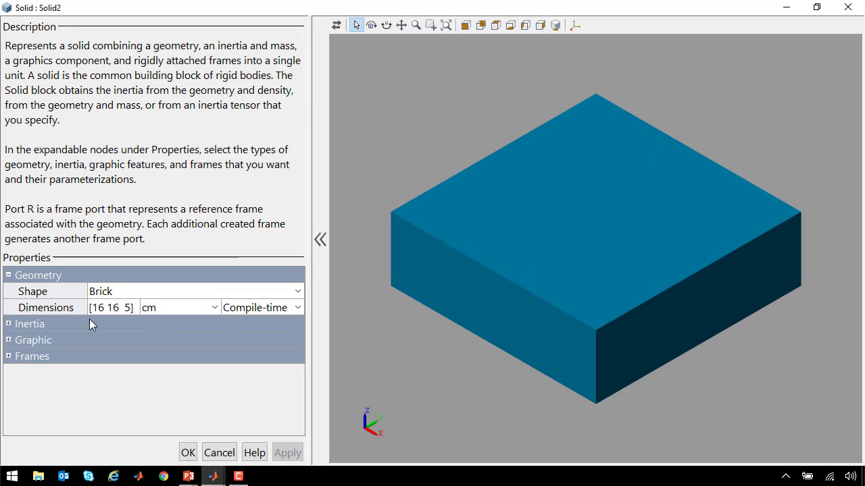
pyautogui.click(9, 357)
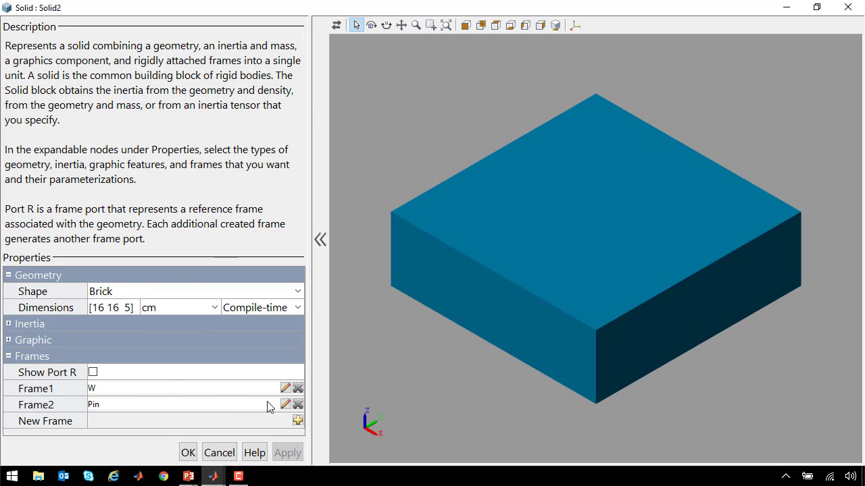
pyautogui.click(297, 388)
pyautogui.click(298, 388)
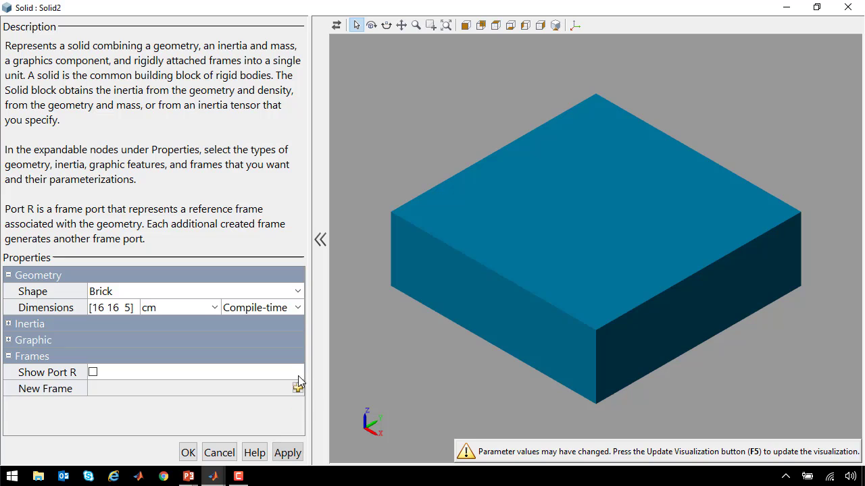
pyautogui.click(300, 292)
pyautogui.click(247, 308)
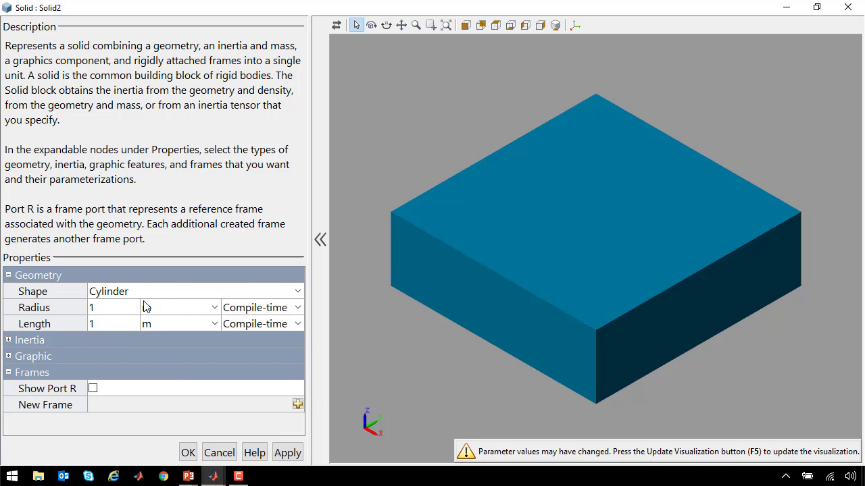
pyautogui.click(119, 306)
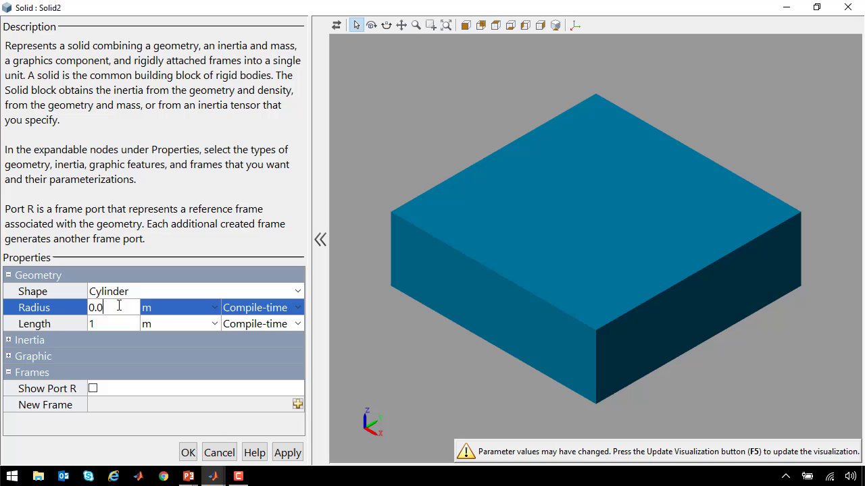
pyautogui.click(108, 325)
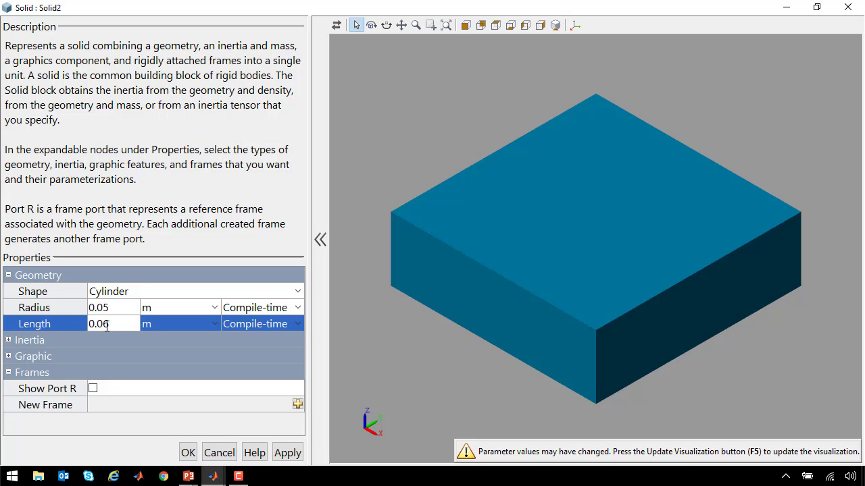
pyautogui.click(287, 453)
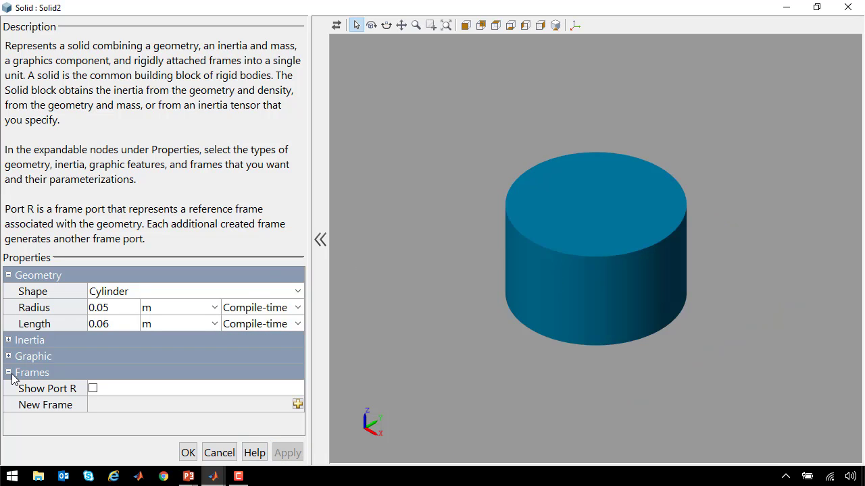
# - Add frame L at the centre of the cylinder's top face
pyautogui.click(298, 405)
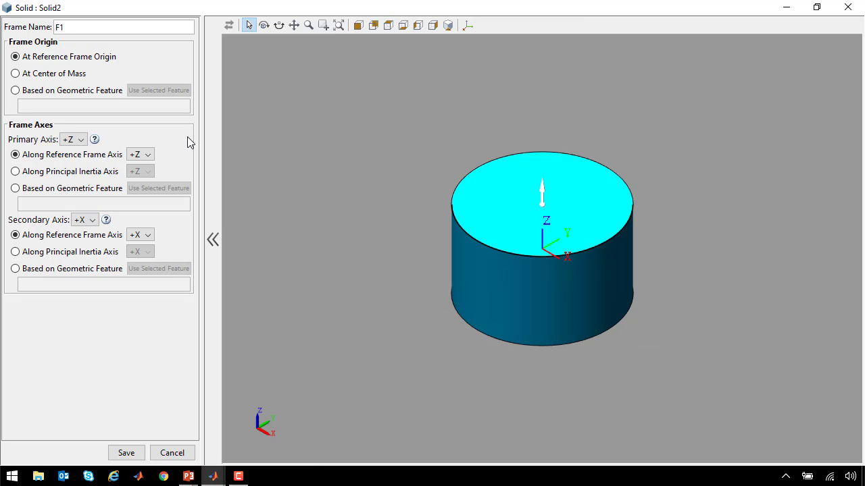
pyautogui.click(102, 90)
pyautogui.click(139, 92)
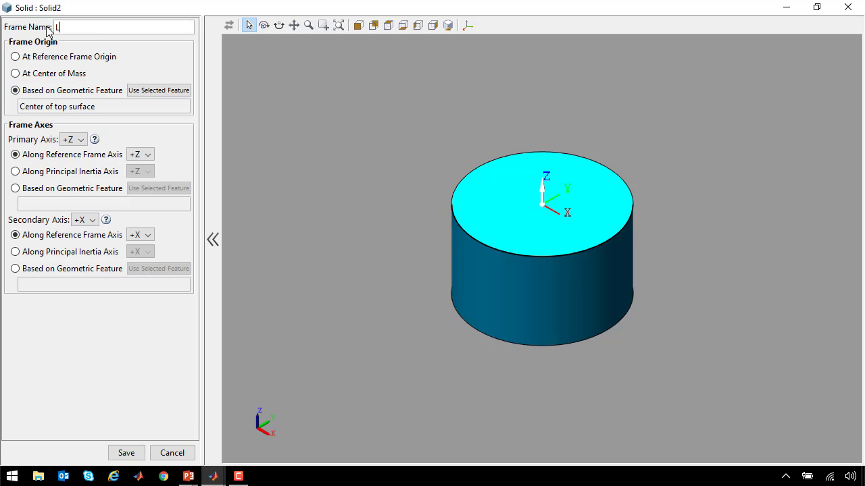
pyautogui.write('L')
pyautogui.click(126, 453)
# - Add frame R at the bottom-face centre, show port R, and display the frame triads
pyautogui.click(295, 420)
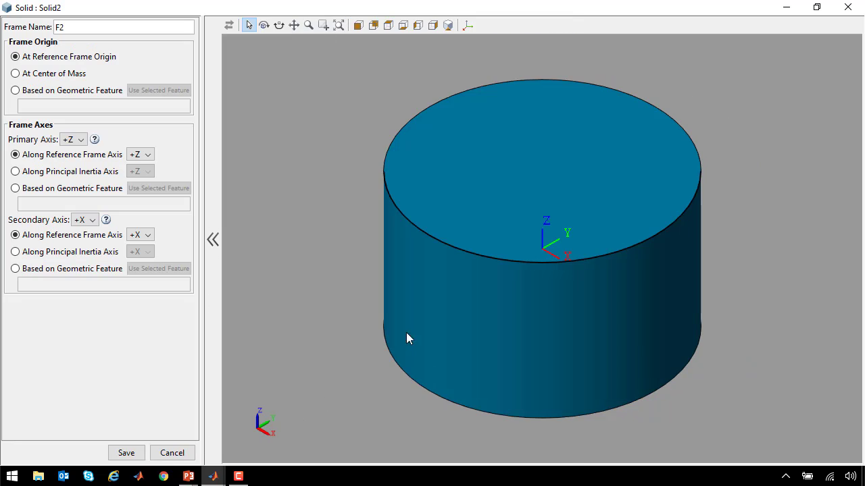
pyautogui.moveTo(565, 449); pyautogui.dragTo(545, 314)
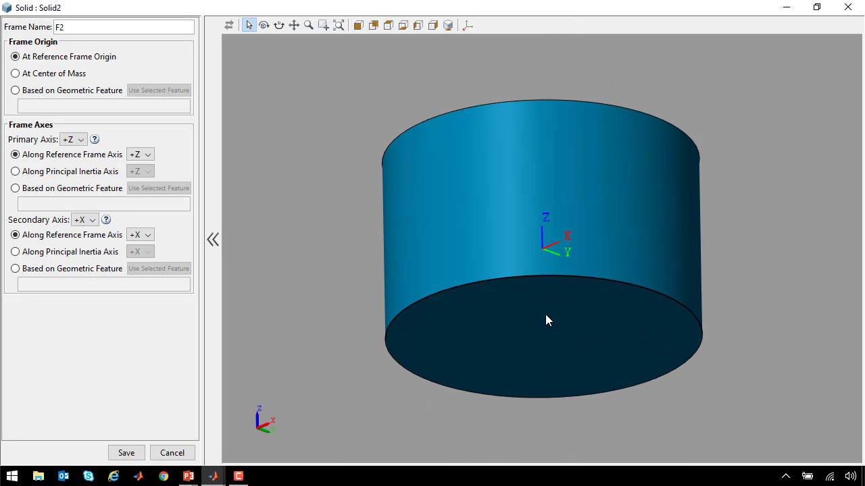
pyautogui.click(546, 324)
pyautogui.click(78, 90)
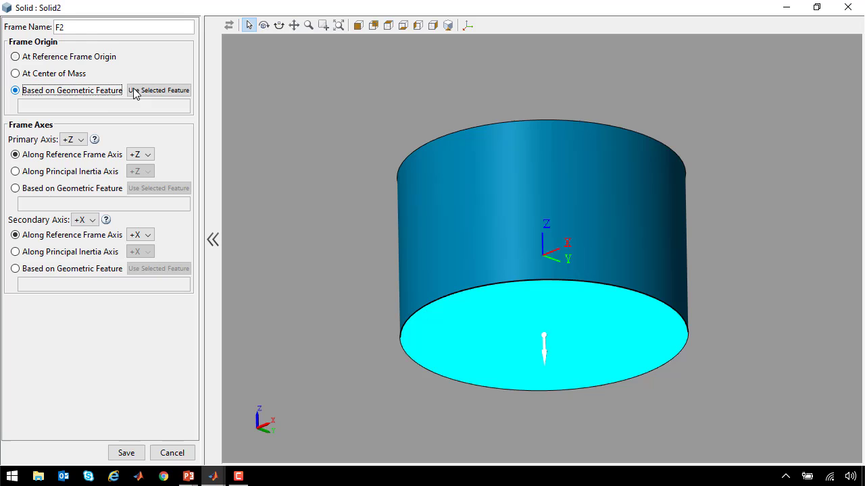
pyautogui.click(159, 89)
pyautogui.doubleClick(59, 27)
pyautogui.write('R')
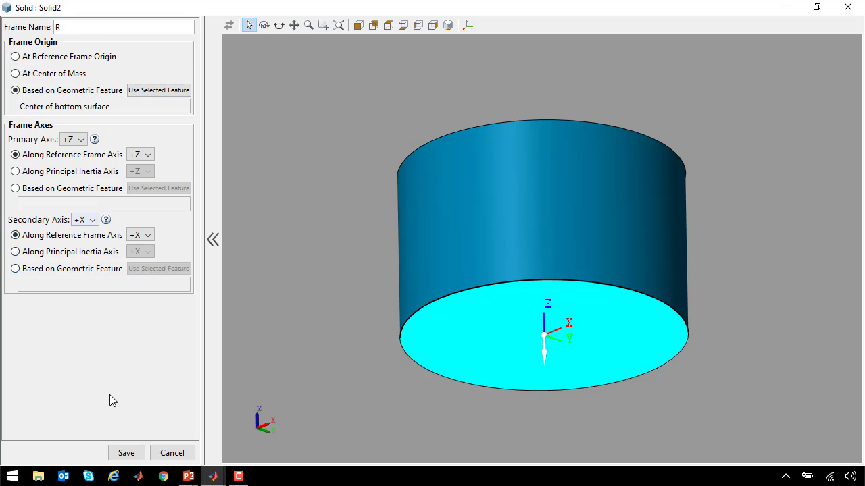
pyautogui.click(126, 453)
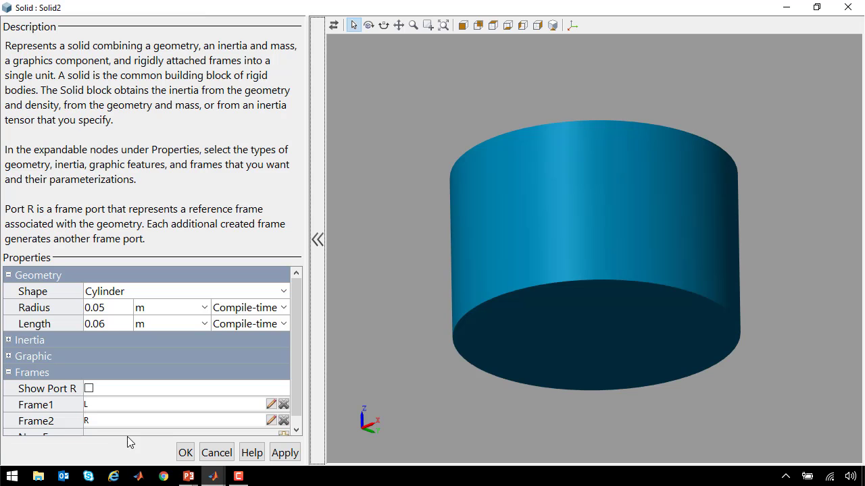
pyautogui.click(88, 389)
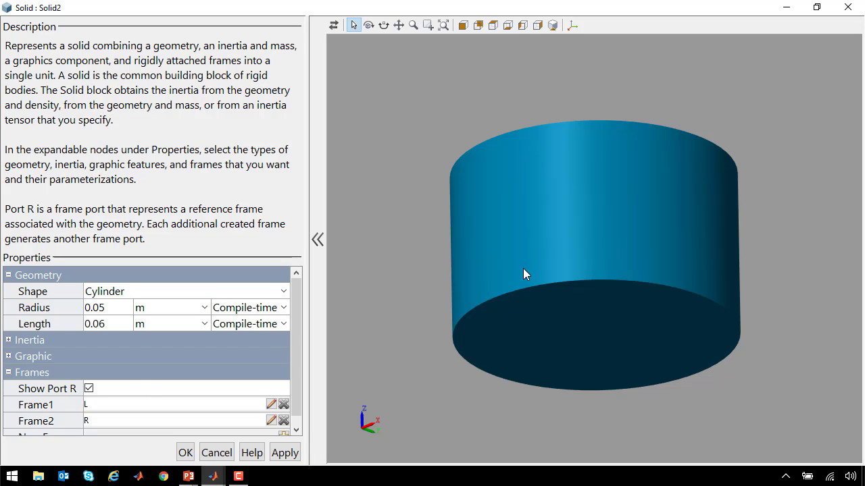
pyautogui.click(573, 25)
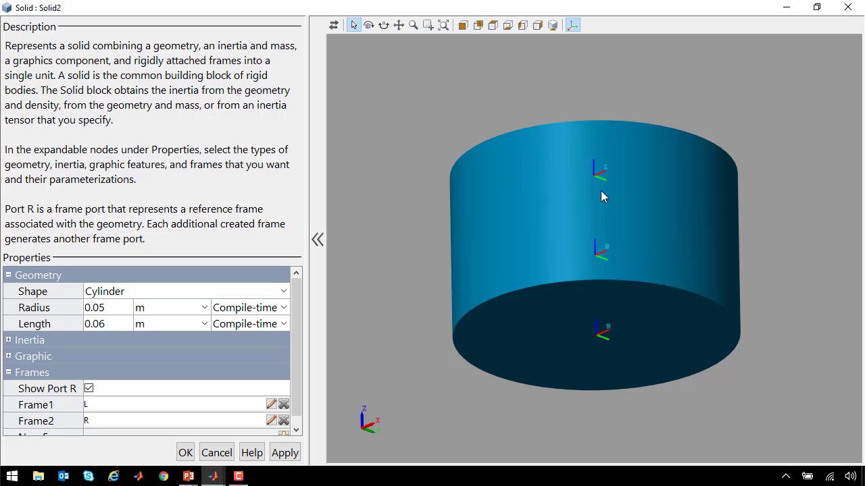
# - Rotate Solid2 upright and connect its L and R ports to both plates' Pin ports and Conn2
pyautogui.click(185, 453)
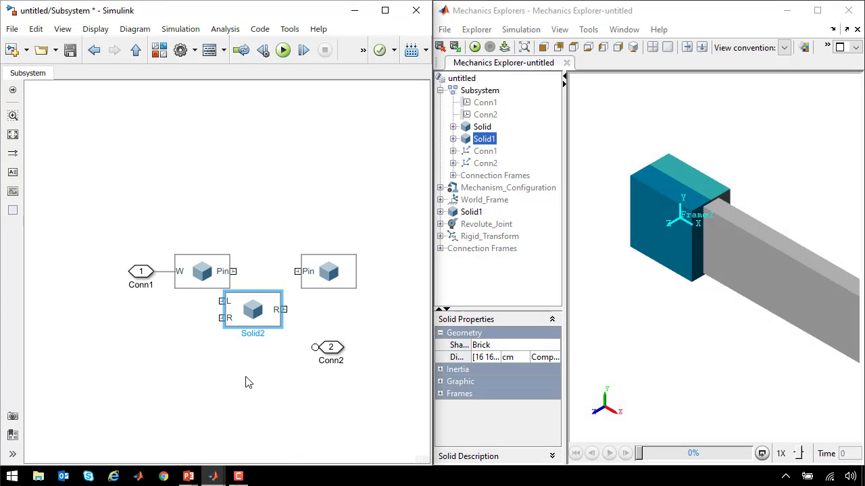
pyautogui.click(264, 310)
pyautogui.hotkey('ctrl', 'r')
pyautogui.moveTo(256, 312); pyautogui.dragTo(261, 334)
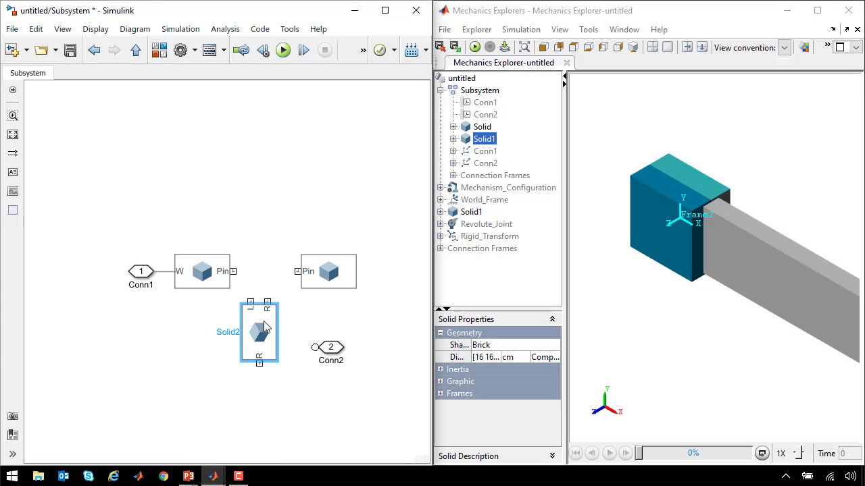
pyautogui.moveTo(250, 300)
pyautogui.mouseDown()
pyautogui.moveTo(228, 270)
pyautogui.moveTo(298, 272)
pyautogui.mouseUp()
pyautogui.moveTo(330, 347)
pyautogui.mouseDown()
pyautogui.moveTo(330, 368)
pyautogui.moveTo(259, 363)
pyautogui.mouseUp()
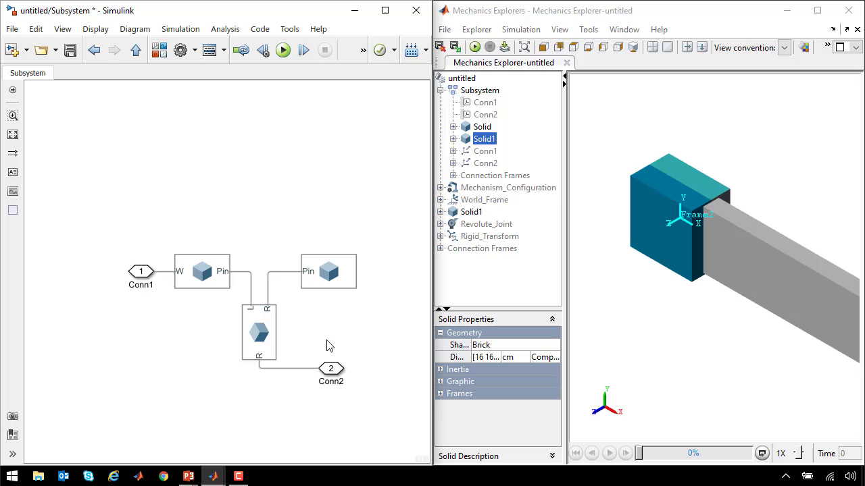
# - Update the model and hide the front plate Solid in Mechanics Explorer
pyautogui.hotkey('ctrl', 'd')
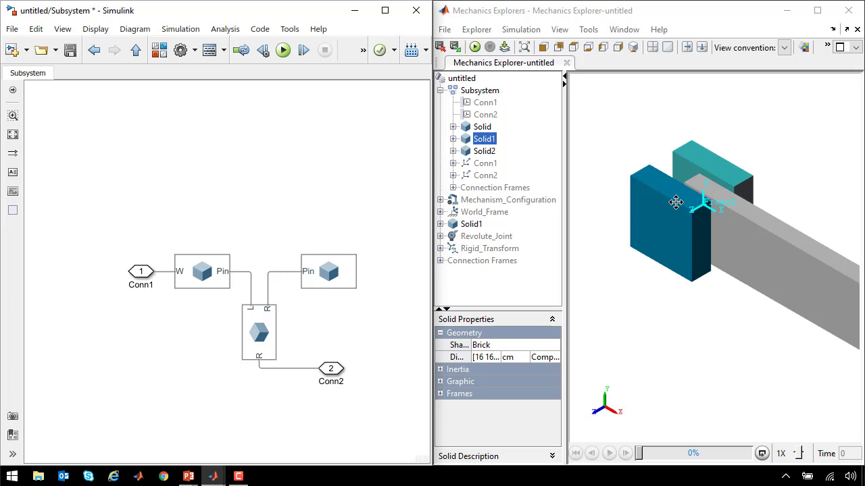
pyautogui.rightClick(635, 141)
pyautogui.click(679, 258)
pyautogui.click(651, 210)
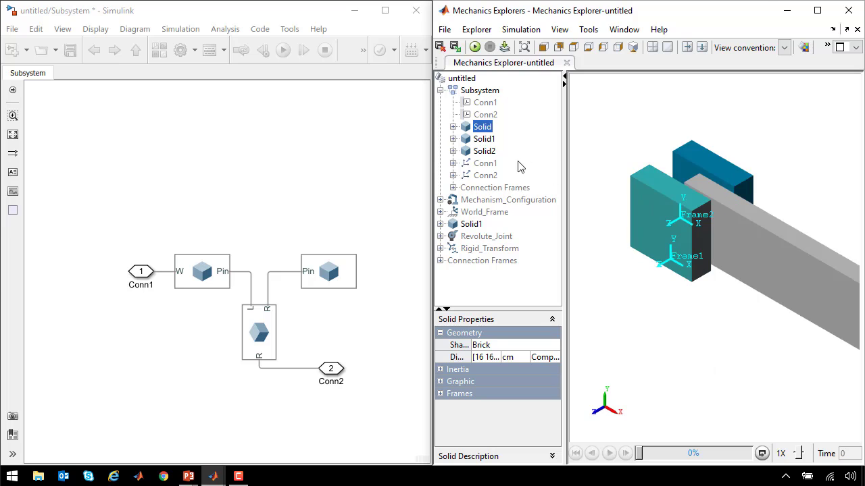
pyautogui.rightClick(482, 132)
pyautogui.click(508, 154)
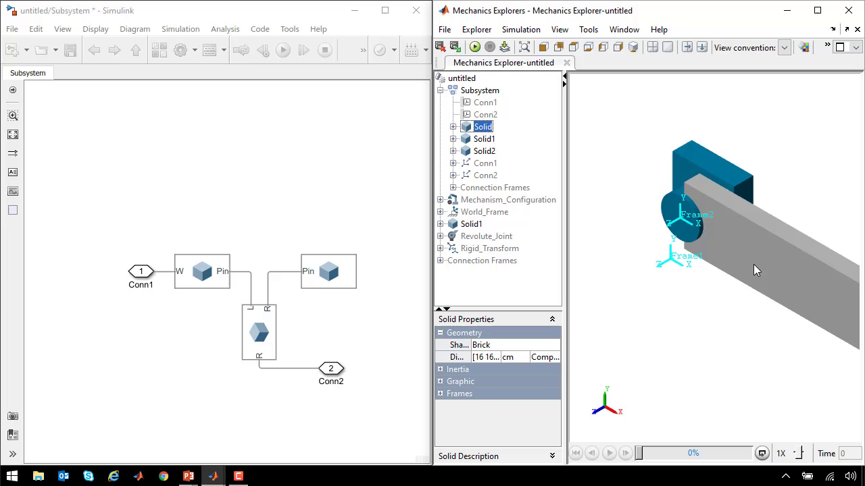
# - Return to the top-level model and select the grey link solid block
pyautogui.click(362, 336)
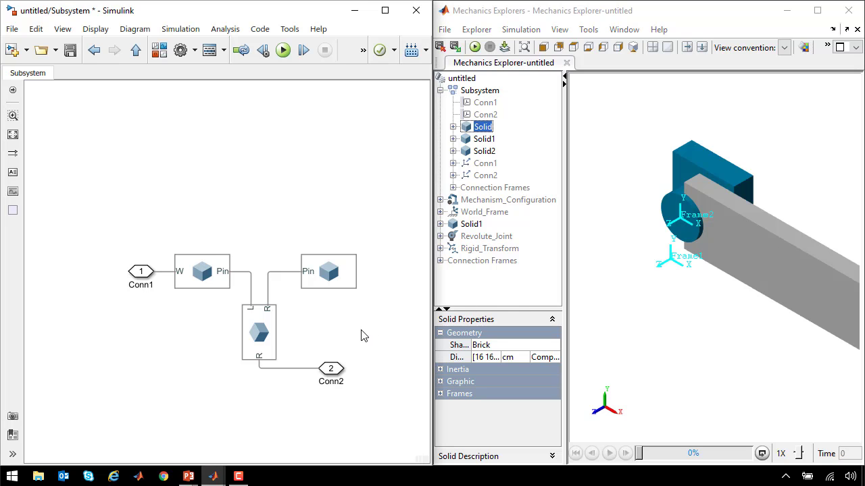
pyautogui.press('Escape')
pyautogui.click(331, 191)
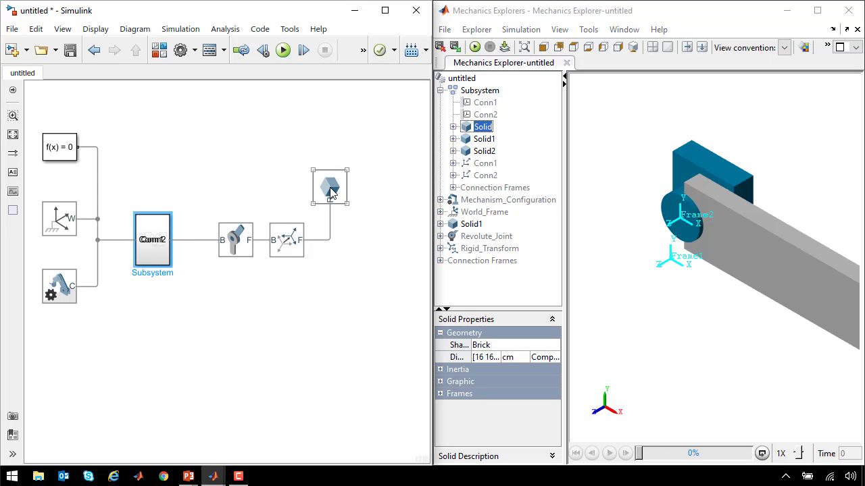
# - Set the top-level Solid1 link's shape to General Extrusion and apply it
pyautogui.doubleClick(331, 191)
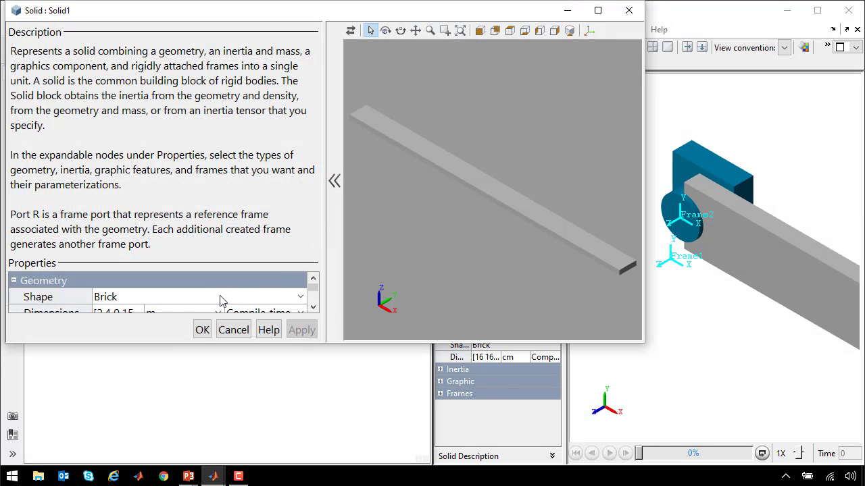
pyautogui.click(235, 302)
pyautogui.click(213, 396)
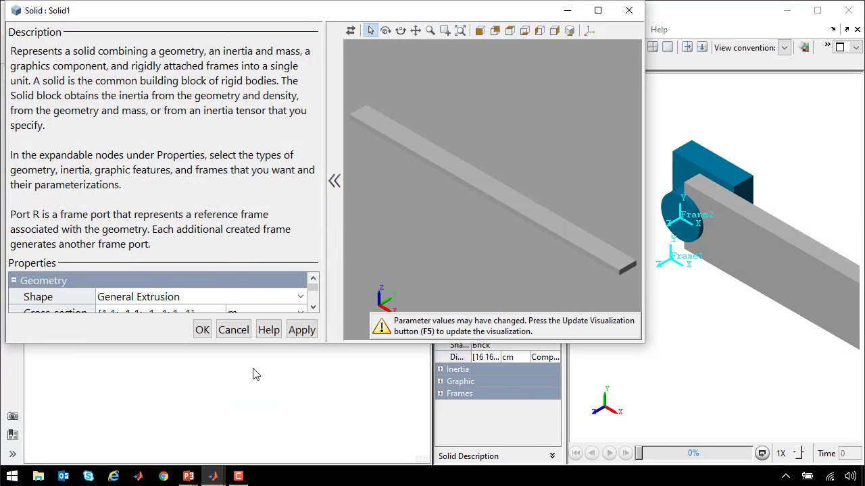
pyautogui.click(312, 331)
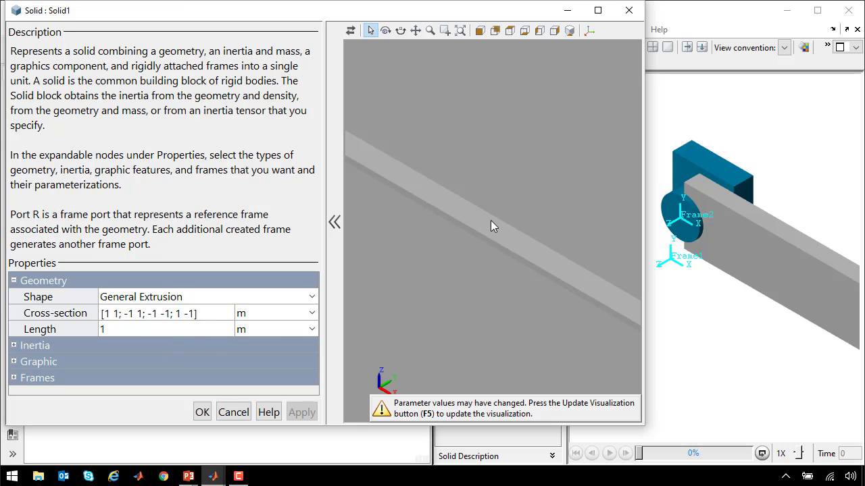
# - Rerun Extr_Data_LinkHoles(240,15,5,3,'plot') in the Command Window, view and close the plot, then select the call
pyautogui.hotkey('alt', 'Tab')
pyautogui.hotkey('alt', 'Tab')
pyautogui.hotkey('alt', 'Tab')
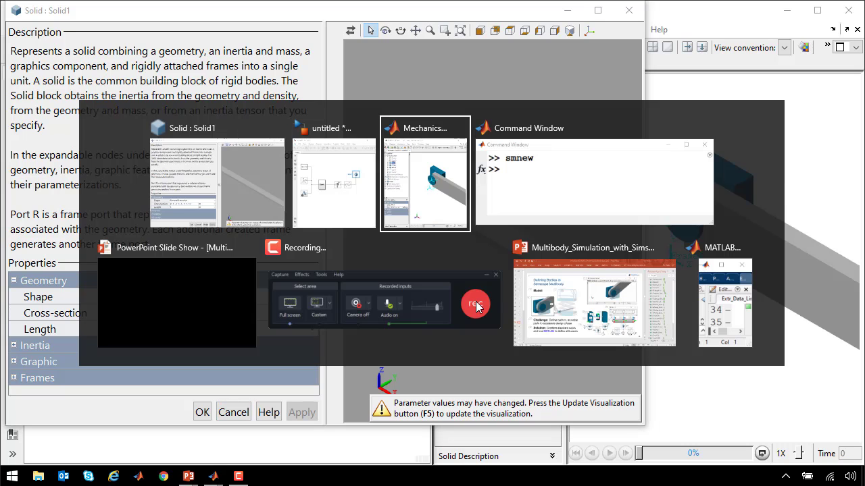
pyautogui.write('E')
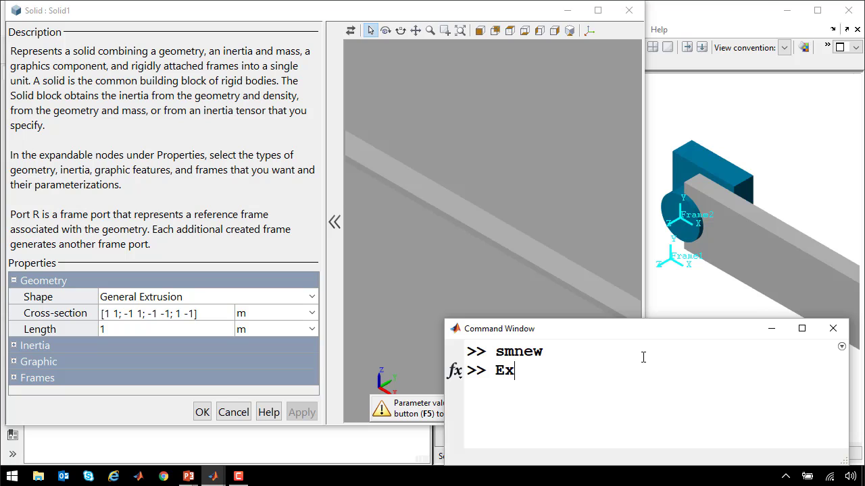
pyautogui.write('x')
pyautogui.press('Up')
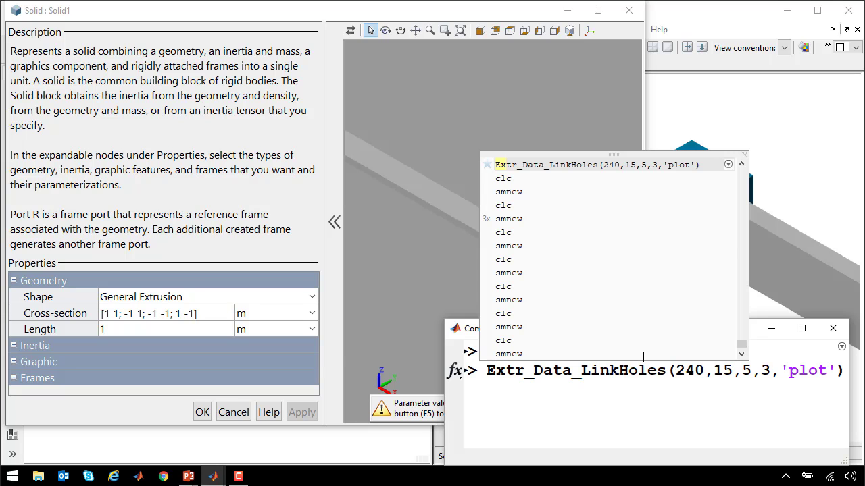
pyautogui.press('Return')
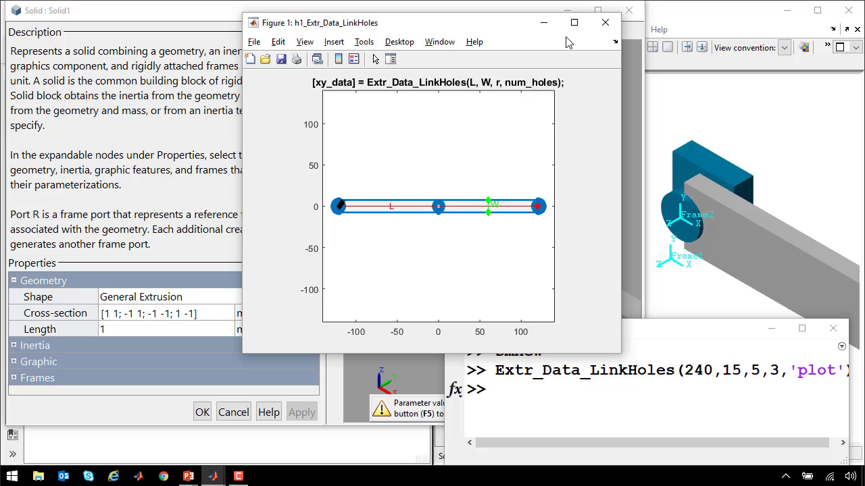
pyautogui.click(574, 22)
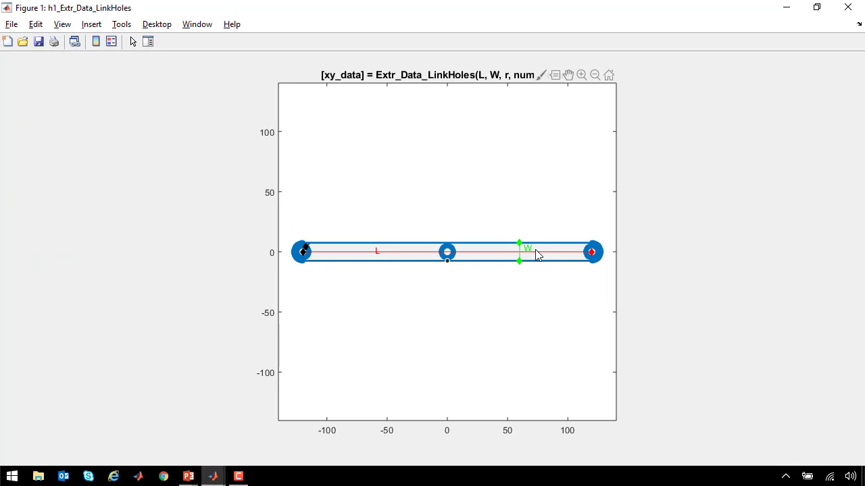
pyautogui.click(846, 9)
pyautogui.moveTo(781, 370); pyautogui.dragTo(496, 370)
# - Set the link's cross-section to Extr_Data_LinkHoles(240,15,5,3) in cm, with length 0.04 m
pyautogui.hotkey('ctrl', 'c')
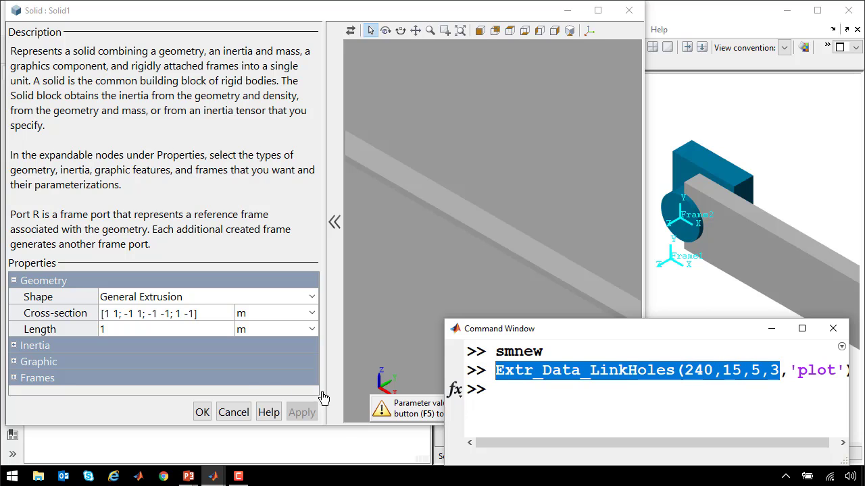
pyautogui.click(211, 315)
pyautogui.hotkey('ctrl', 'v')
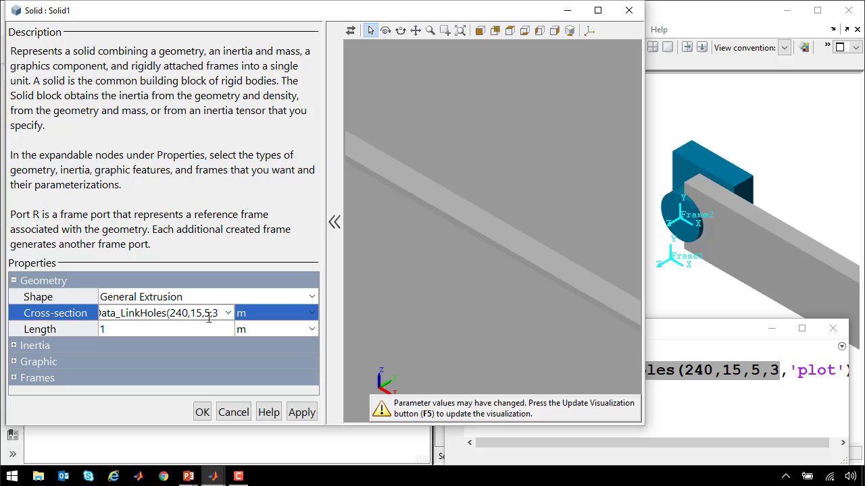
pyautogui.write(')')
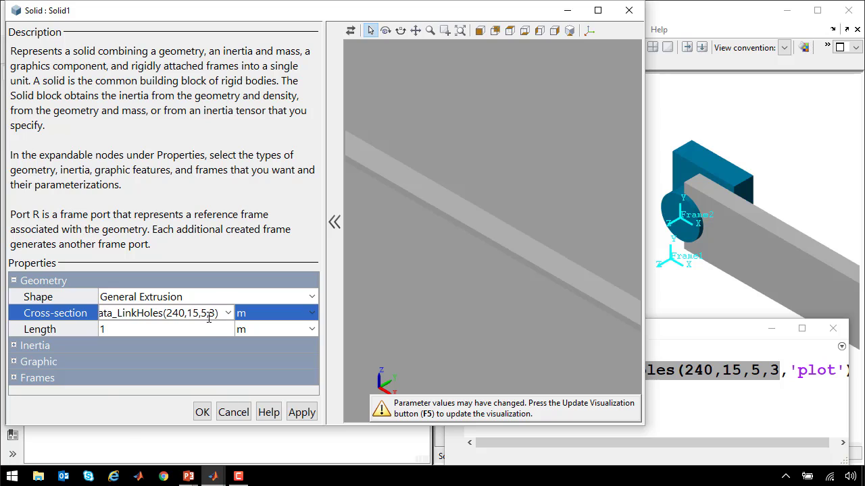
pyautogui.click(253, 312)
pyautogui.click(253, 313)
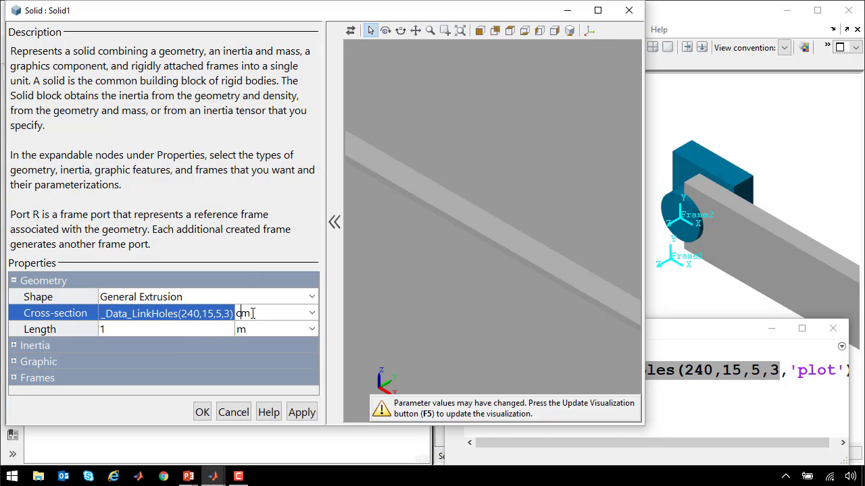
pyautogui.click(202, 331)
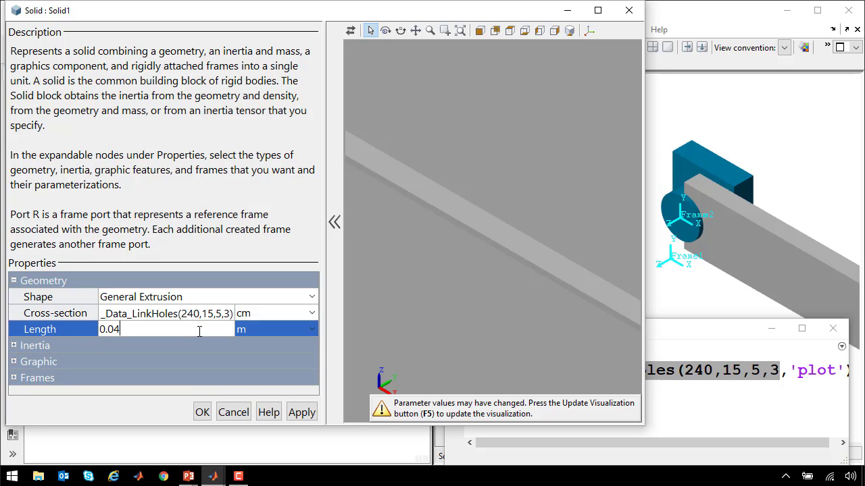
pyautogui.click(302, 412)
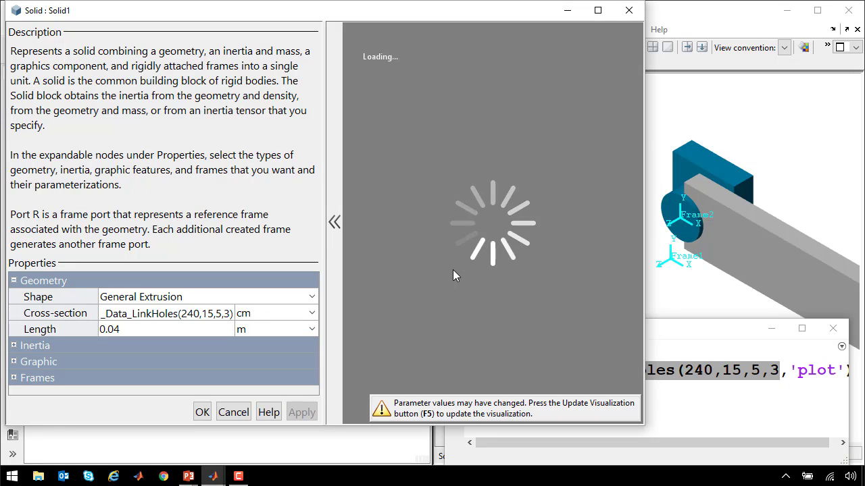
pyautogui.click(462, 31)
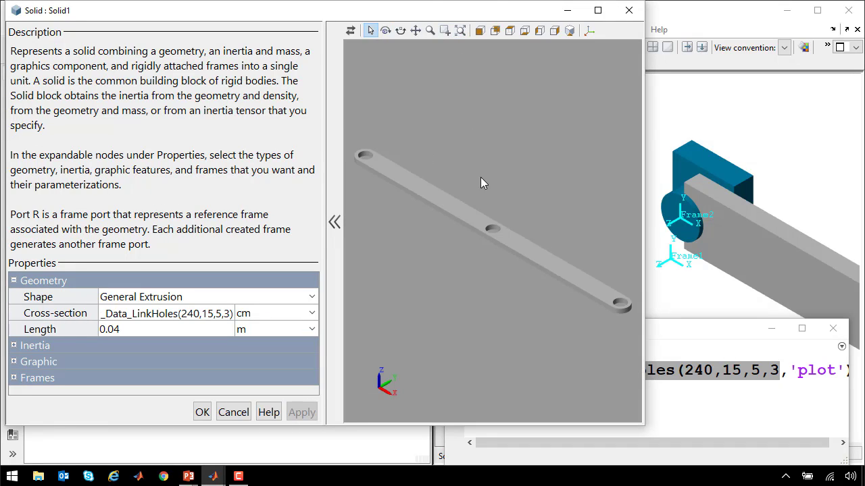
pyautogui.click(202, 412)
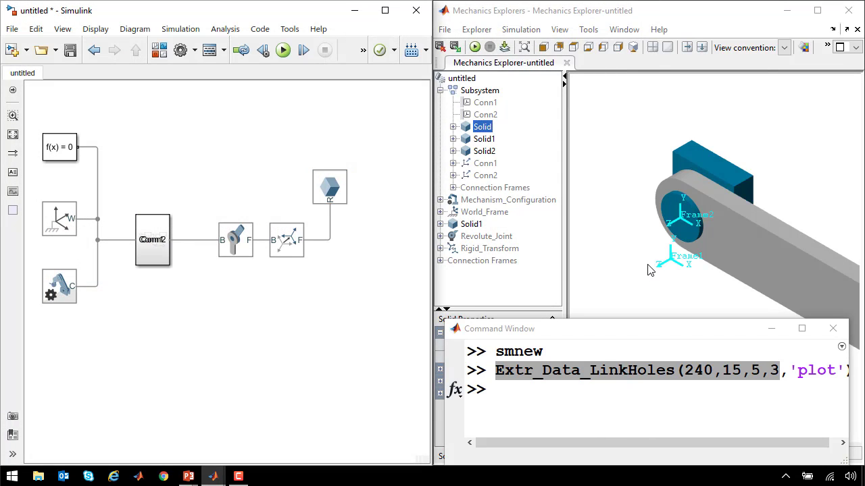
# - Fit Mechanics Explorer to the model and run the simulation over T = [0,10]
pyautogui.click(524, 46)
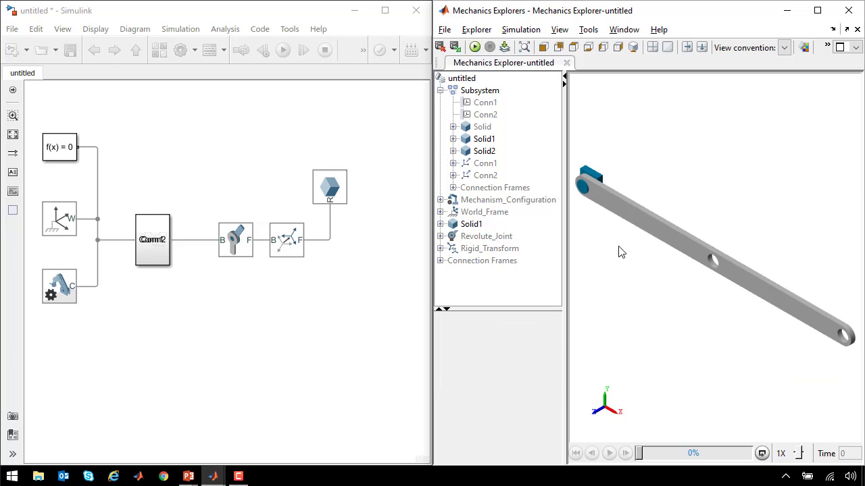
pyautogui.click(475, 47)
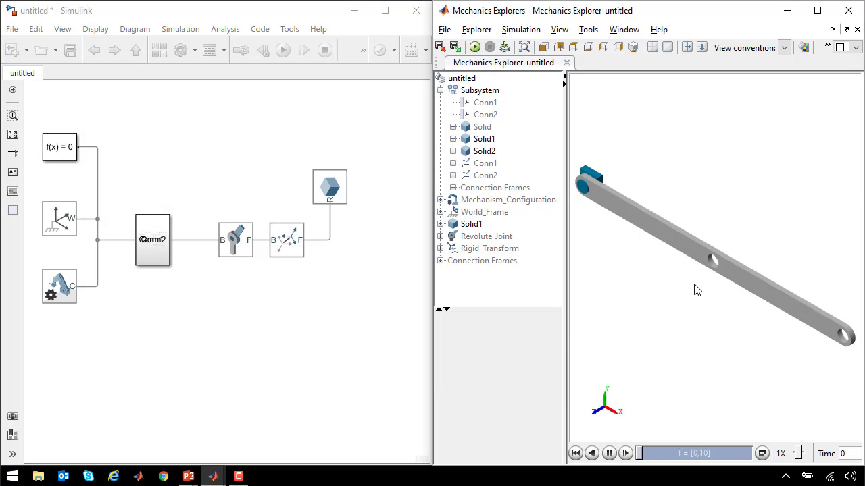